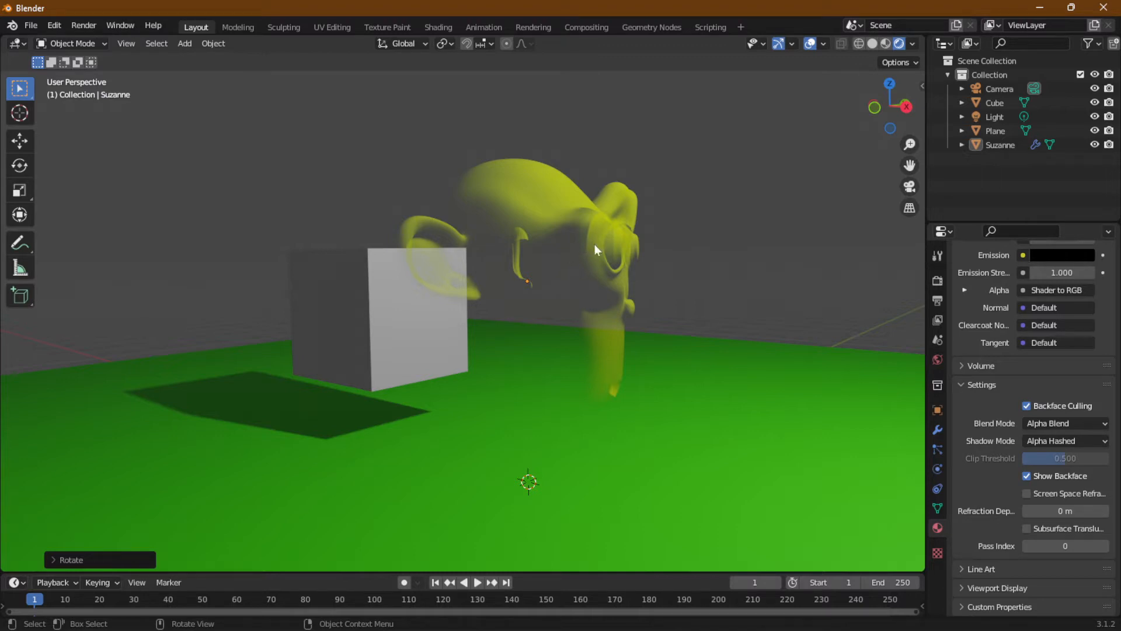
# Examine the transparent monkey from several angles and the Shader to RGB node connected to Alpha in its material
pyautogui.moveTo(654, 248); pyautogui.dragTo(464, 257, button='middle')
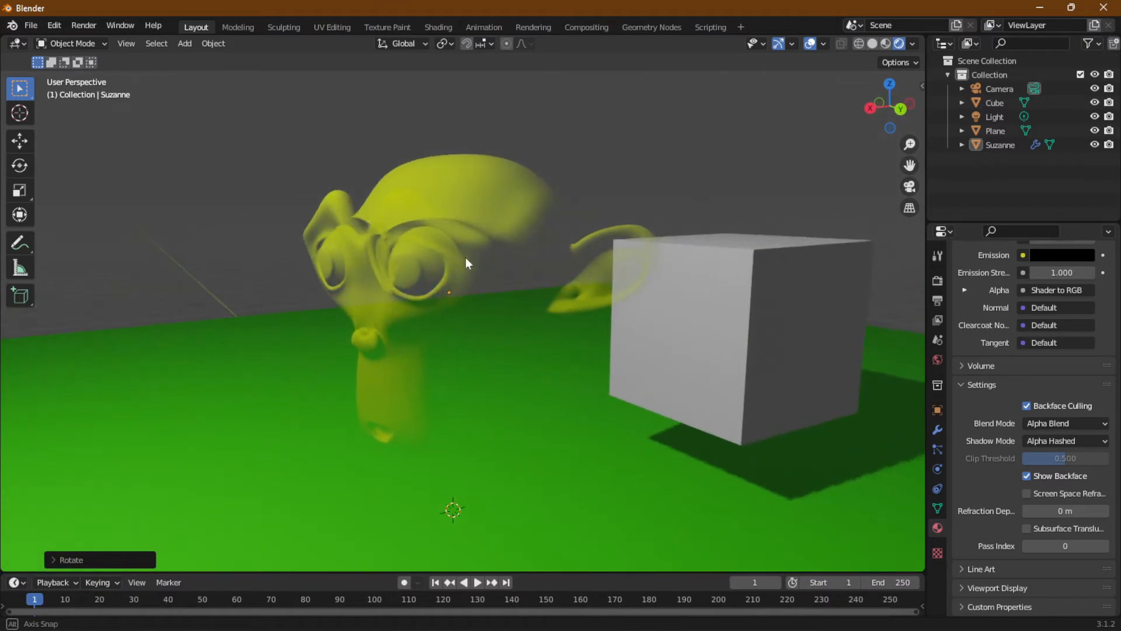
pyautogui.click(441, 224)
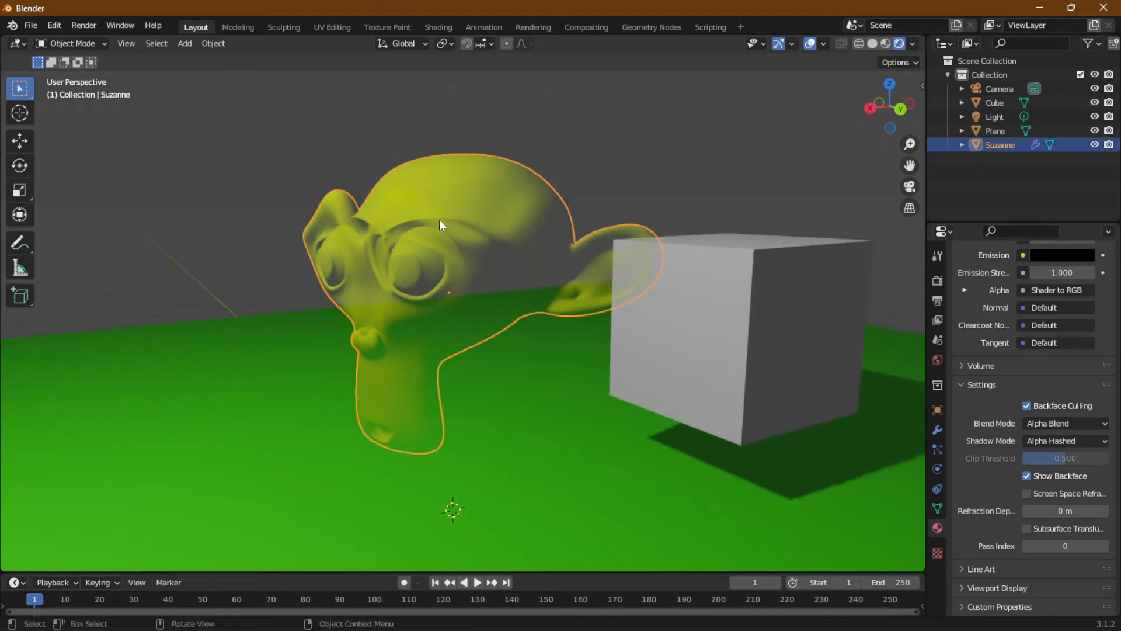
pyautogui.click(619, 141)
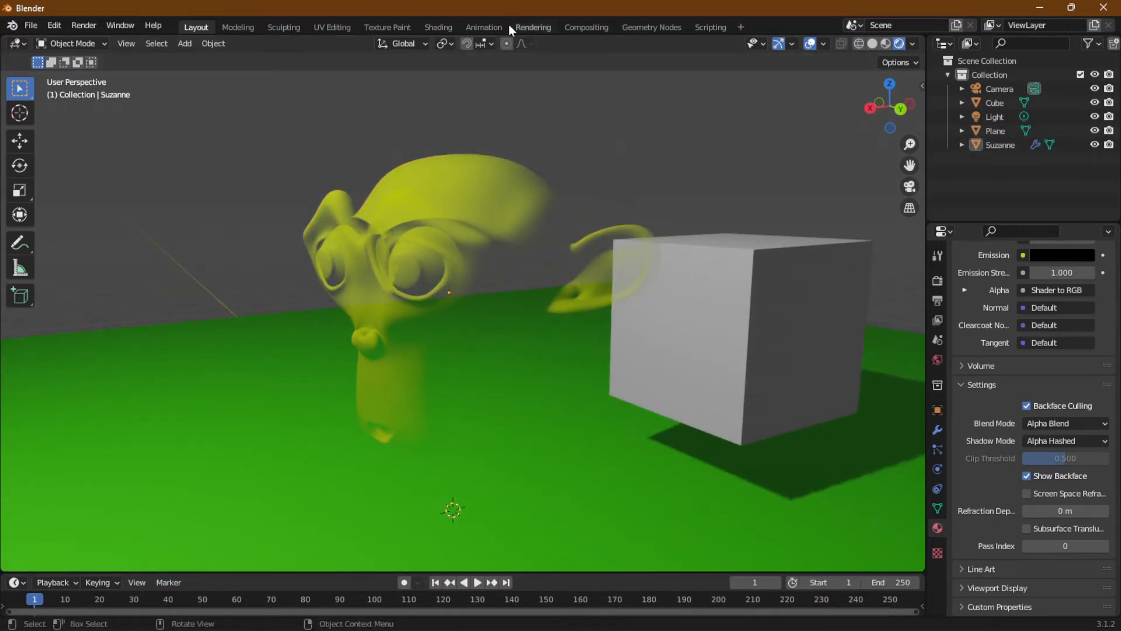
pyautogui.click(439, 27)
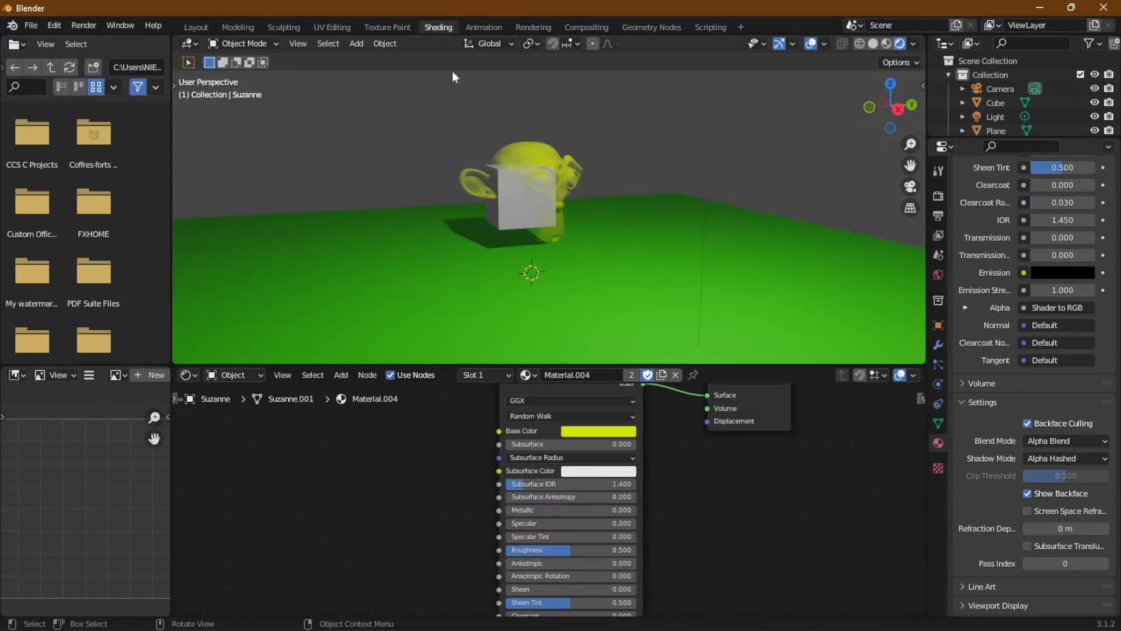
pyautogui.scroll(-3, 478, 415)
pyautogui.moveTo(486, 458); pyautogui.dragTo(583, 553, button='middle')
pyautogui.scroll(10, 583, 549)
pyautogui.scroll(2, 586, 550)
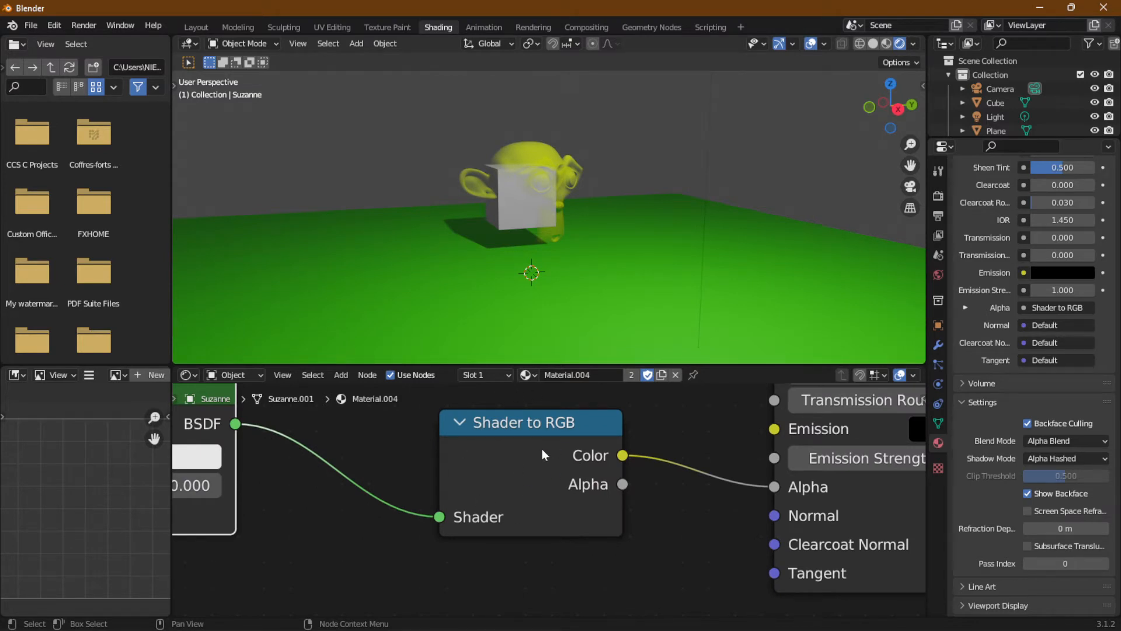
pyautogui.scroll(-5, 523, 146)
pyautogui.scroll(5, 590, 225)
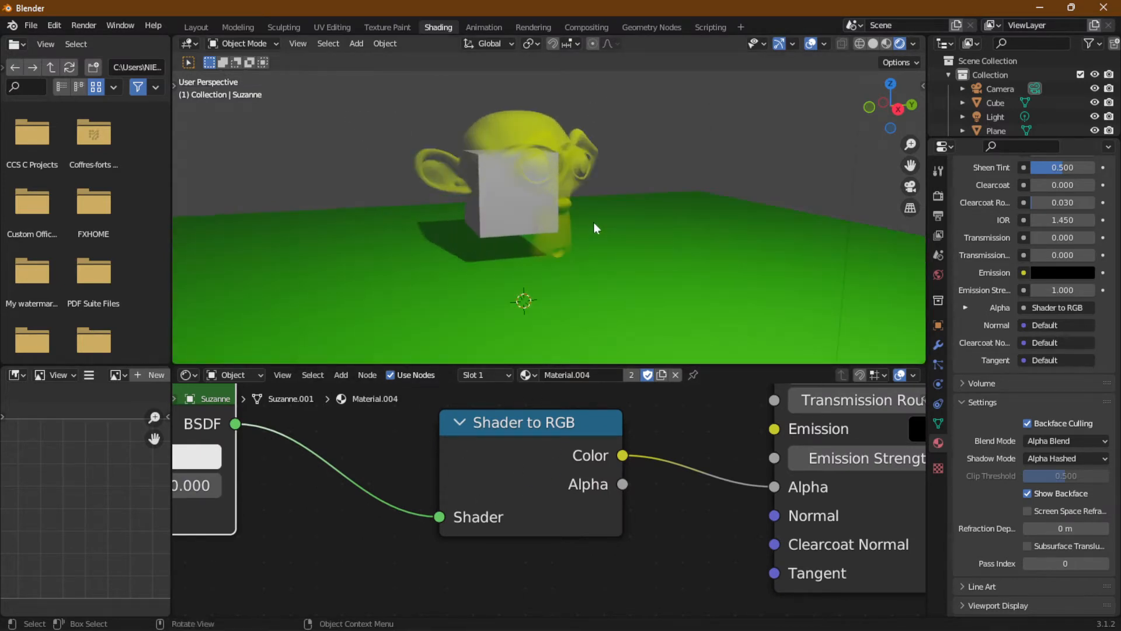
pyautogui.moveTo(486, 166); pyautogui.dragTo(535, 166, button='middle')
# Start a new General file without saving the current scene
pyautogui.click(12, 25)
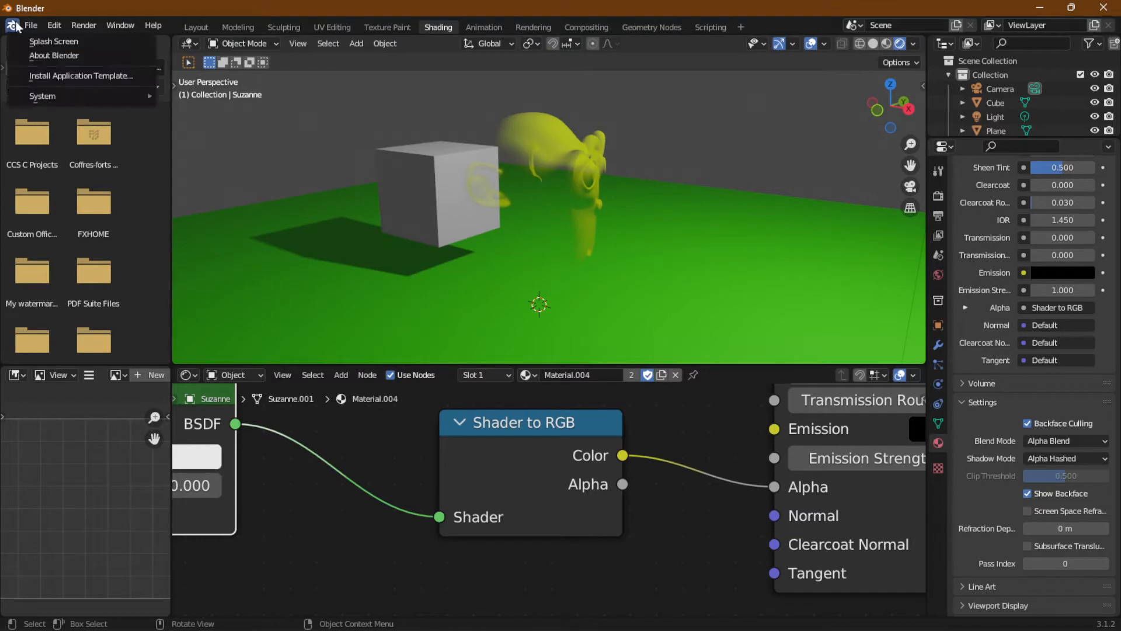
pyautogui.click(31, 28)
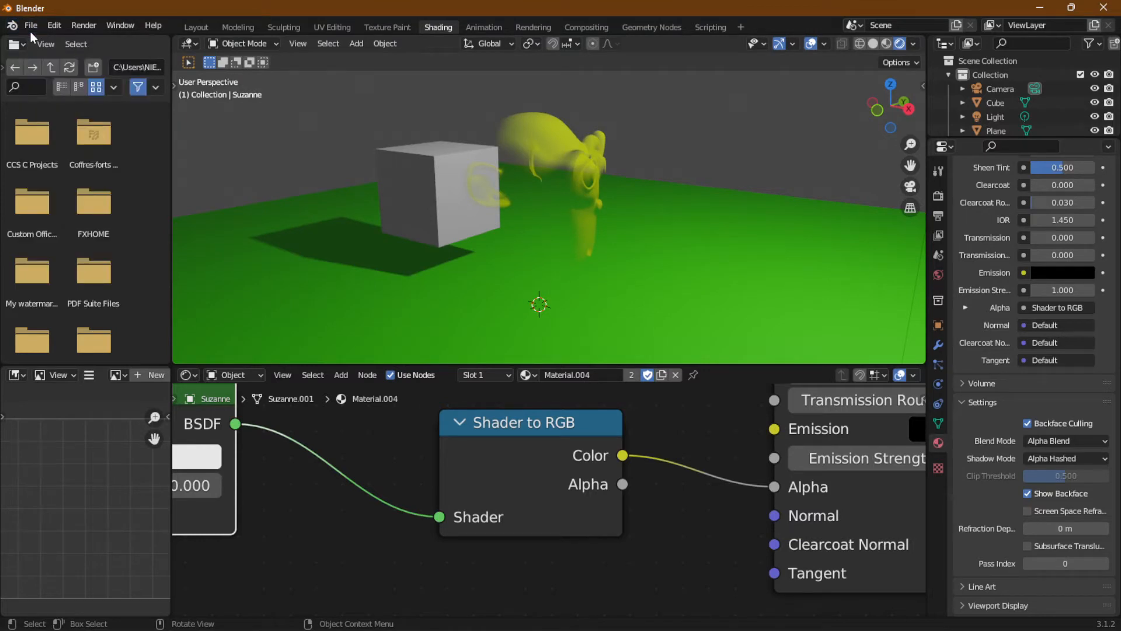
pyautogui.click(31, 25)
pyautogui.click(28, 28)
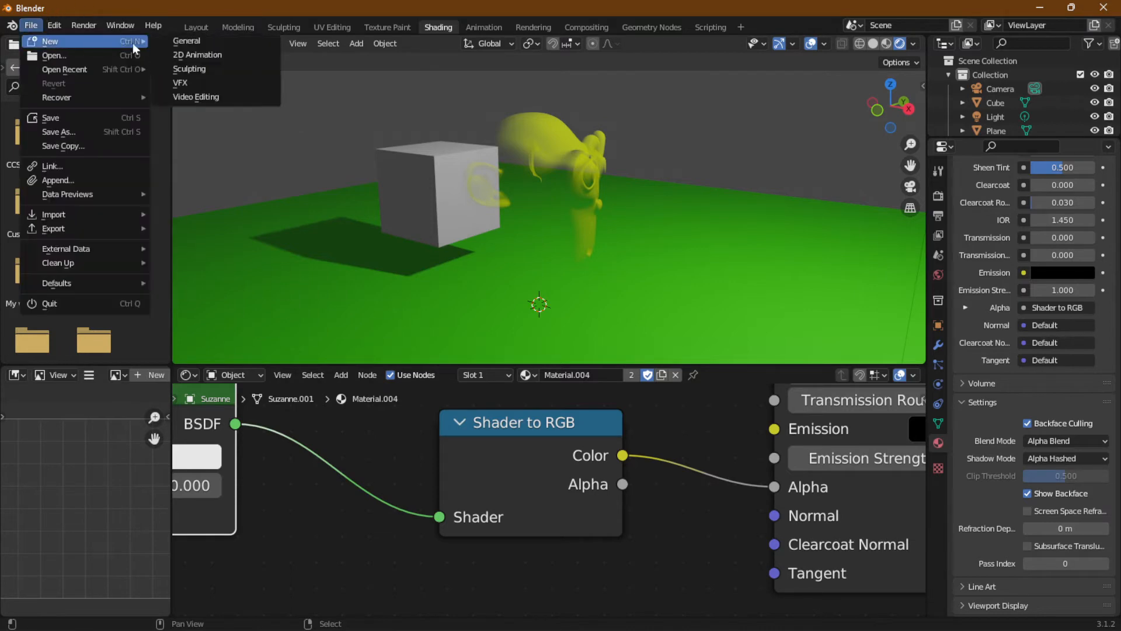
pyautogui.click(193, 40)
pyautogui.click(575, 350)
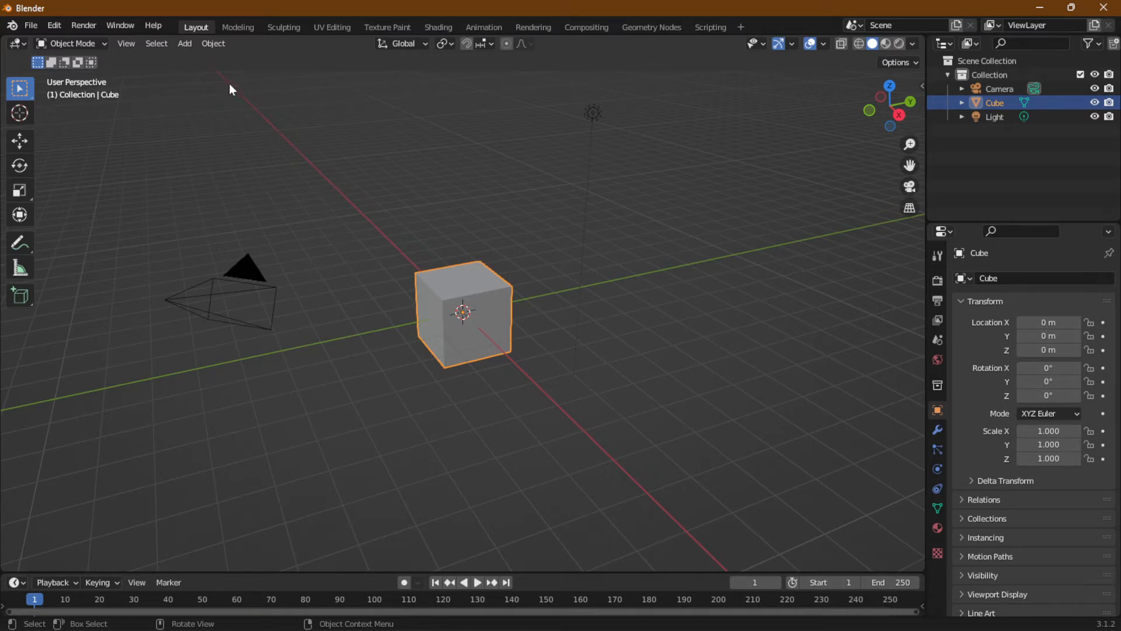
# Add a plane mesh and scale it up about 12 times as the ground
pyautogui.click(182, 45)
pyautogui.moveTo(261, 60)
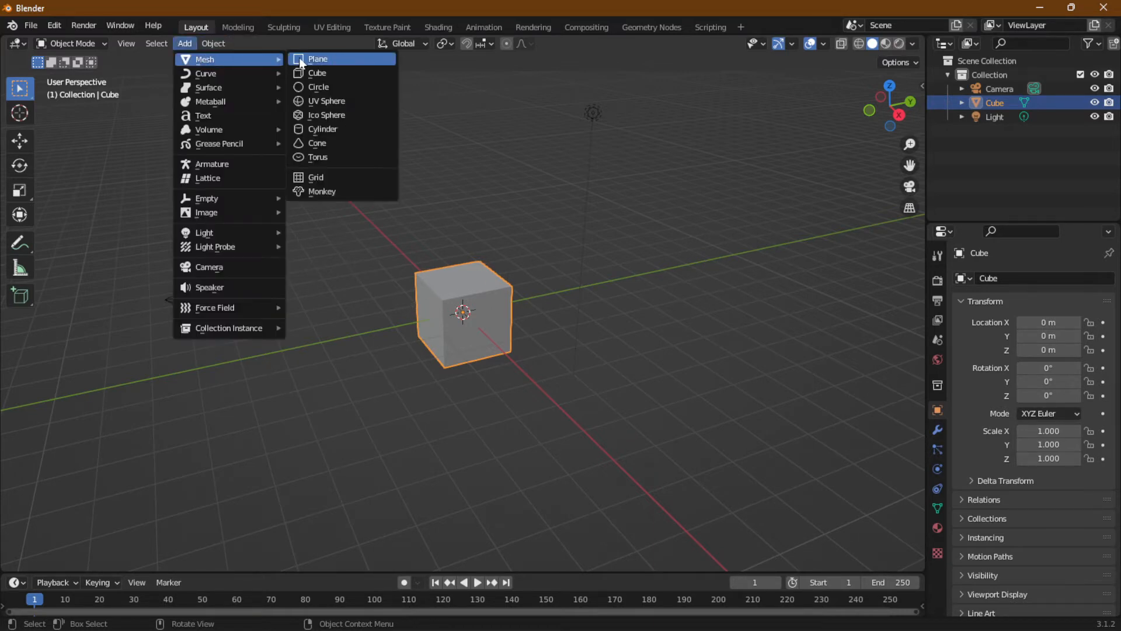
pyautogui.click(338, 60)
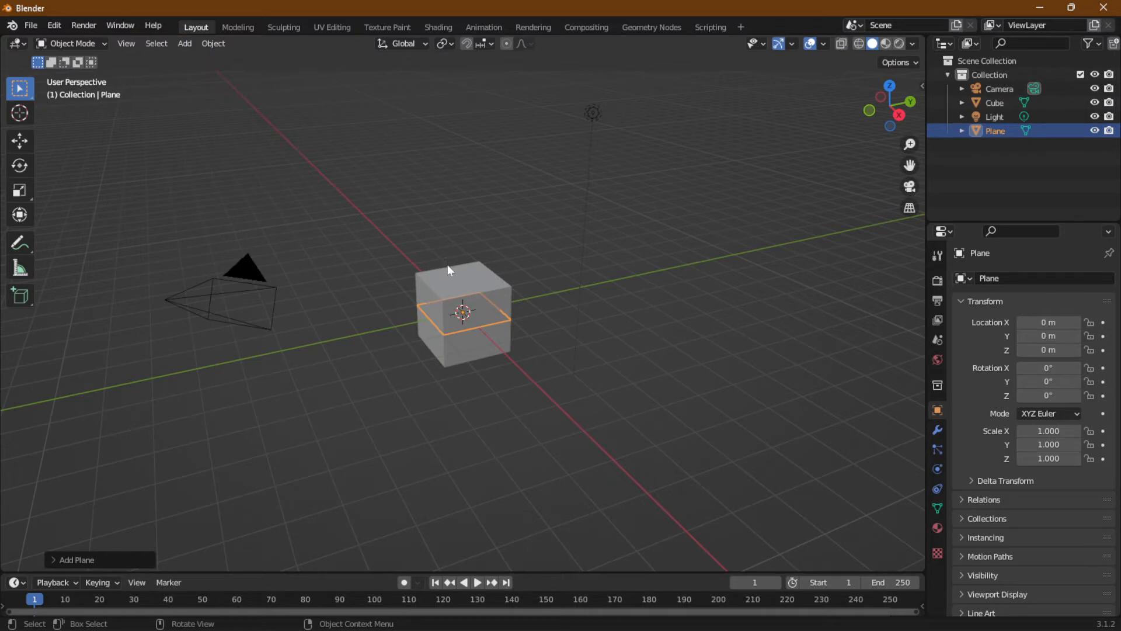
pyautogui.press('s')
pyautogui.click(102, 78)
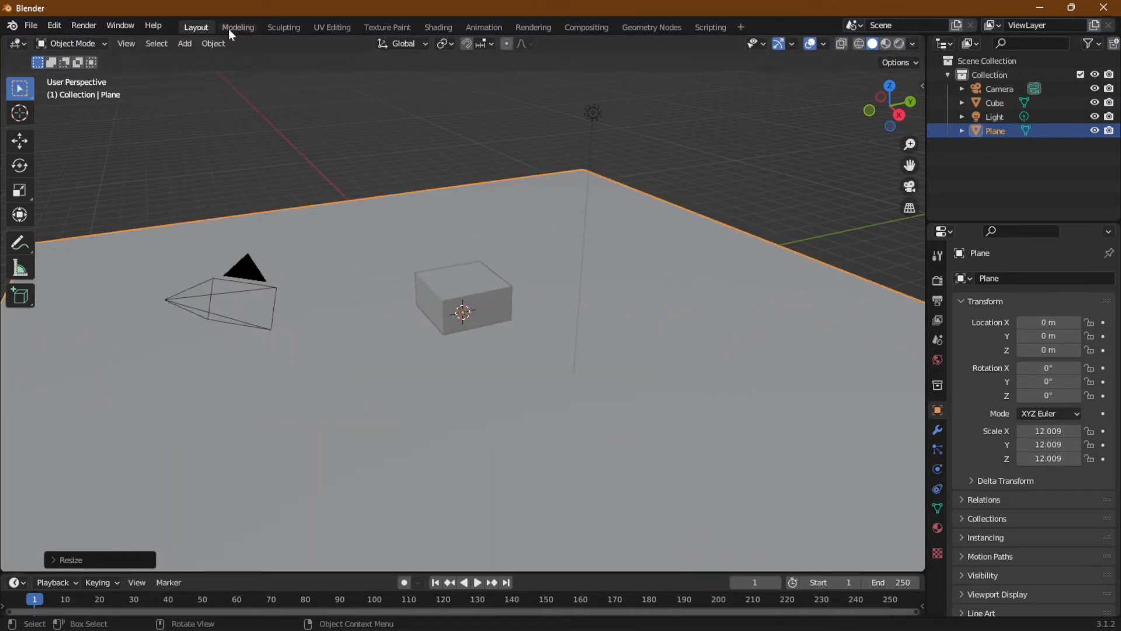
# Add a monkey mesh and raise it along Z to about 2.55 m, above the cube
pyautogui.click(185, 44)
pyautogui.moveTo(204, 59)
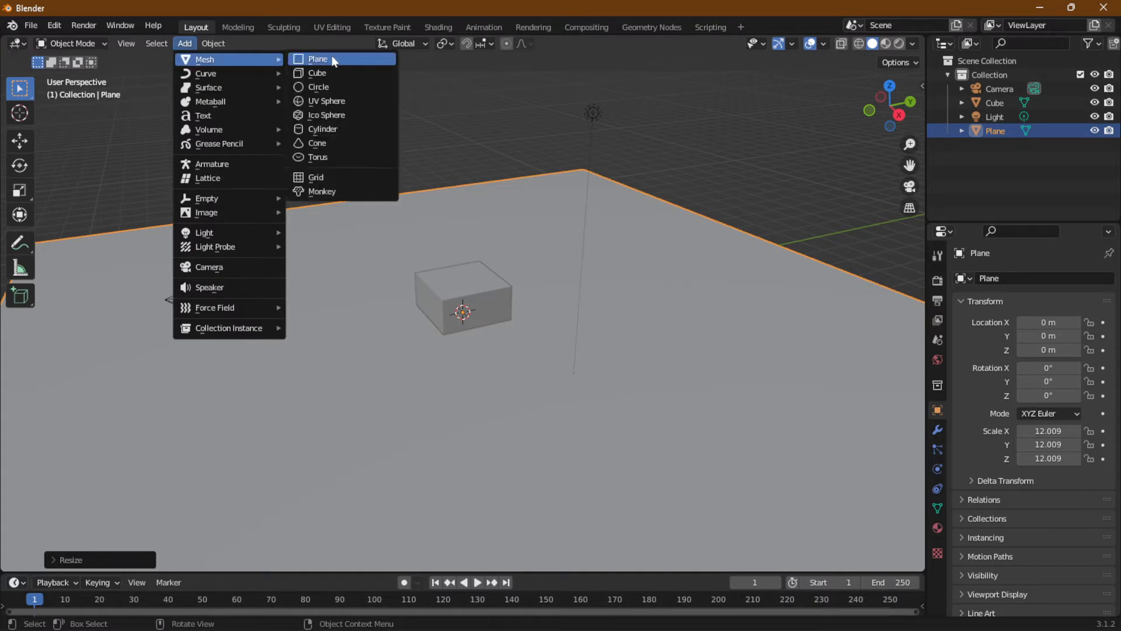
pyautogui.click(338, 177)
pyautogui.press('g')
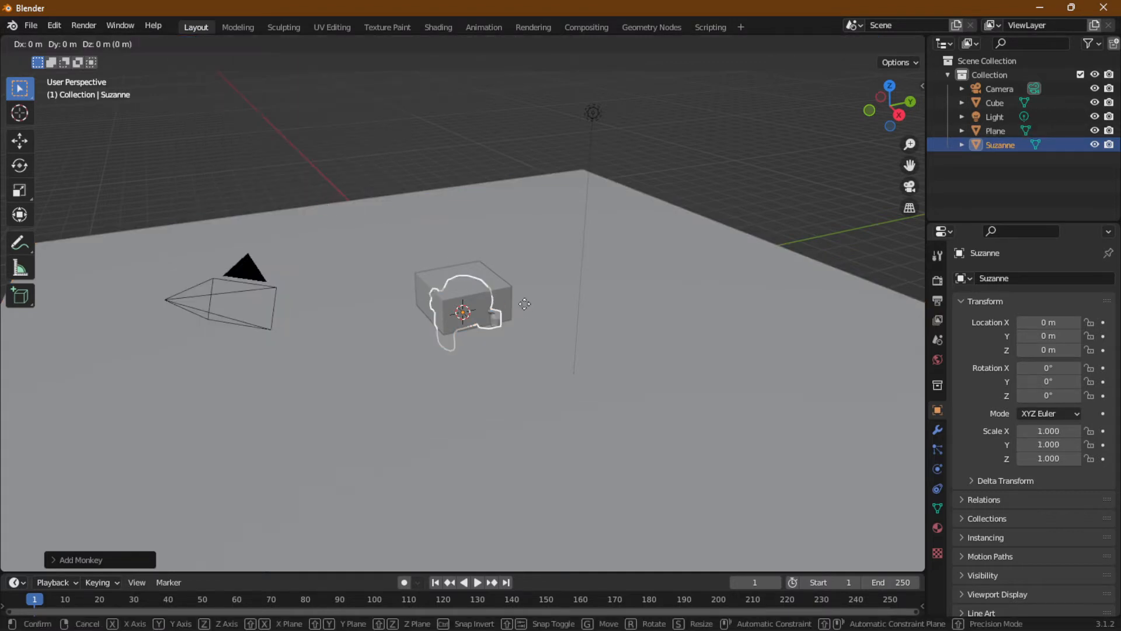
pyautogui.press('z')
pyautogui.click(549, 222)
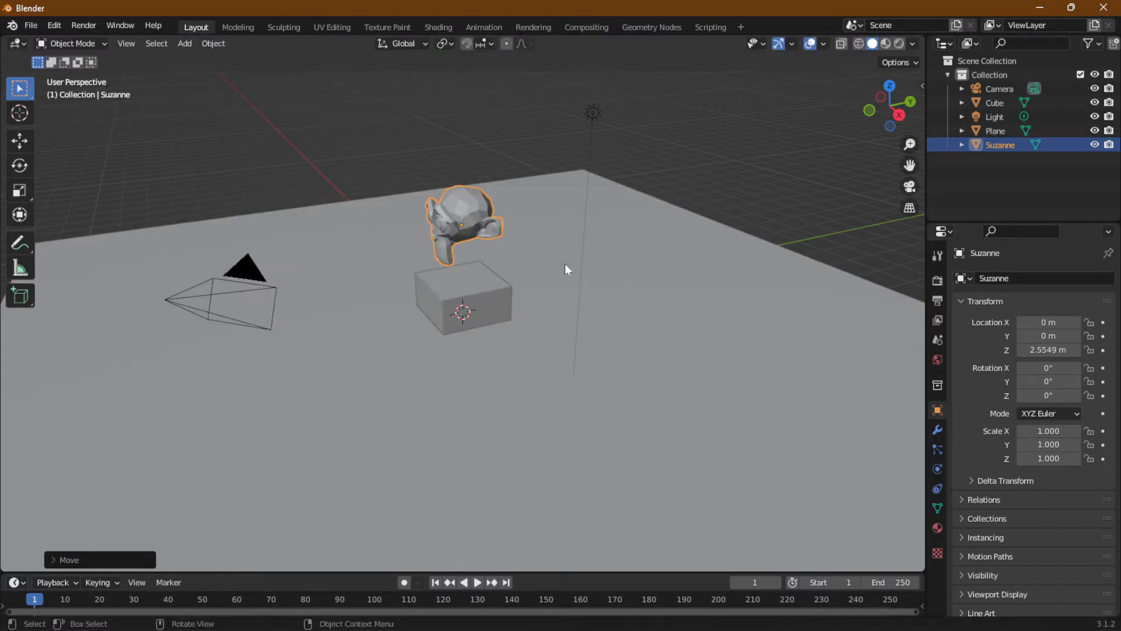
# Rotate the monkey about 70° around the Z axis and display the viewport with rendered shading
pyautogui.press('r')
pyautogui.press('z')
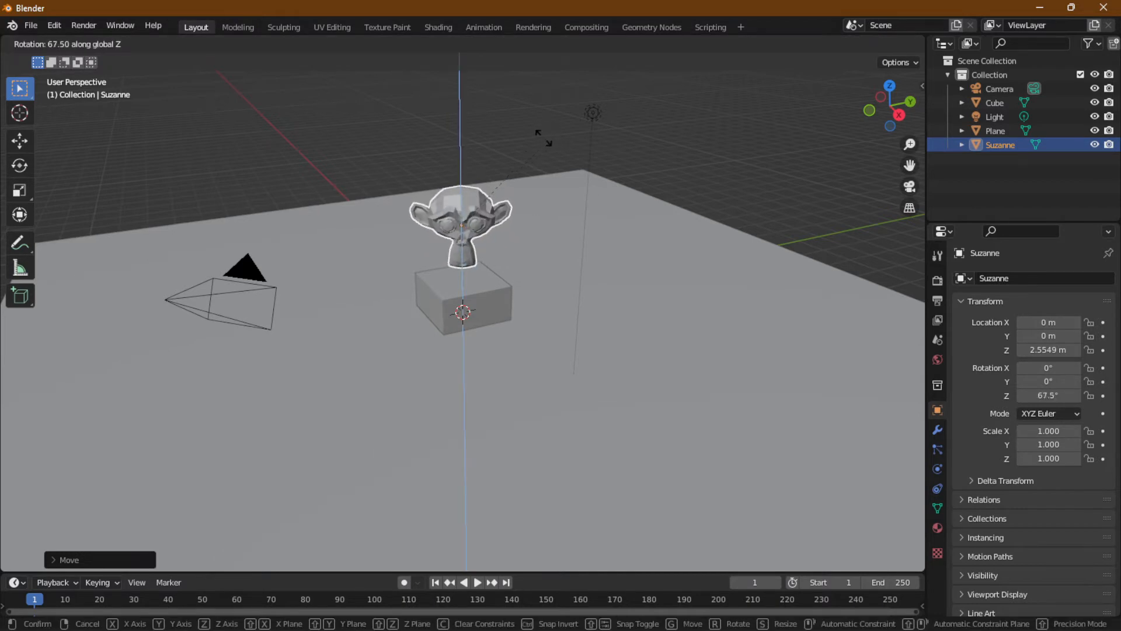
pyautogui.click(627, 139)
pyautogui.click(899, 45)
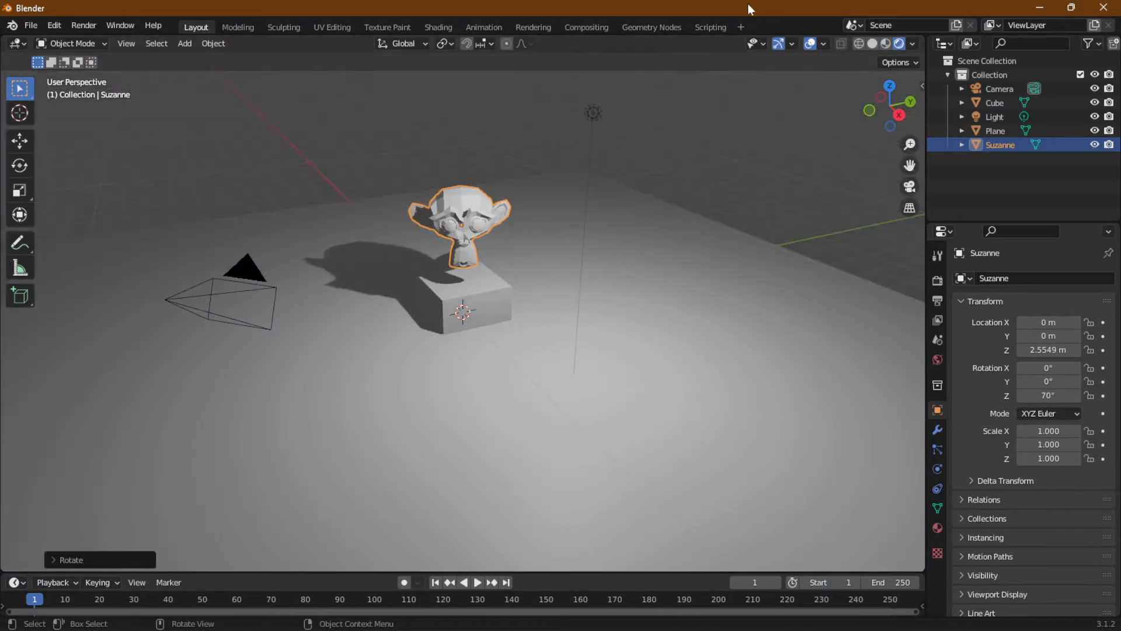
# Rotate the monkey around the Z axis by about a further 26°
pyautogui.click(459, 216)
pyautogui.click(461, 215)
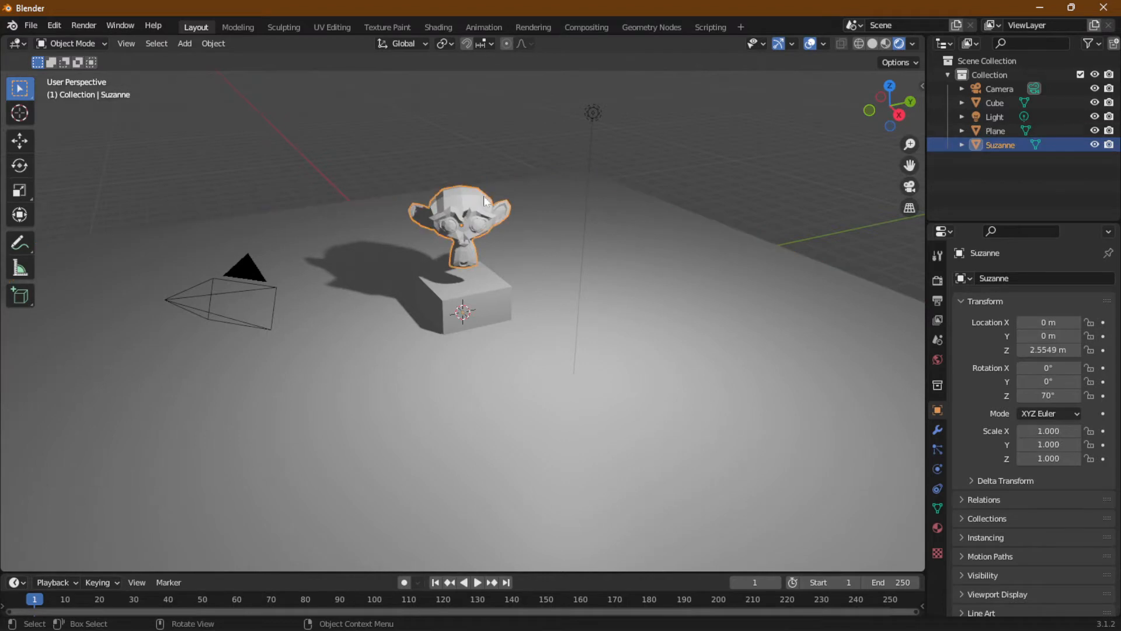
pyautogui.press('r')
pyautogui.press('z')
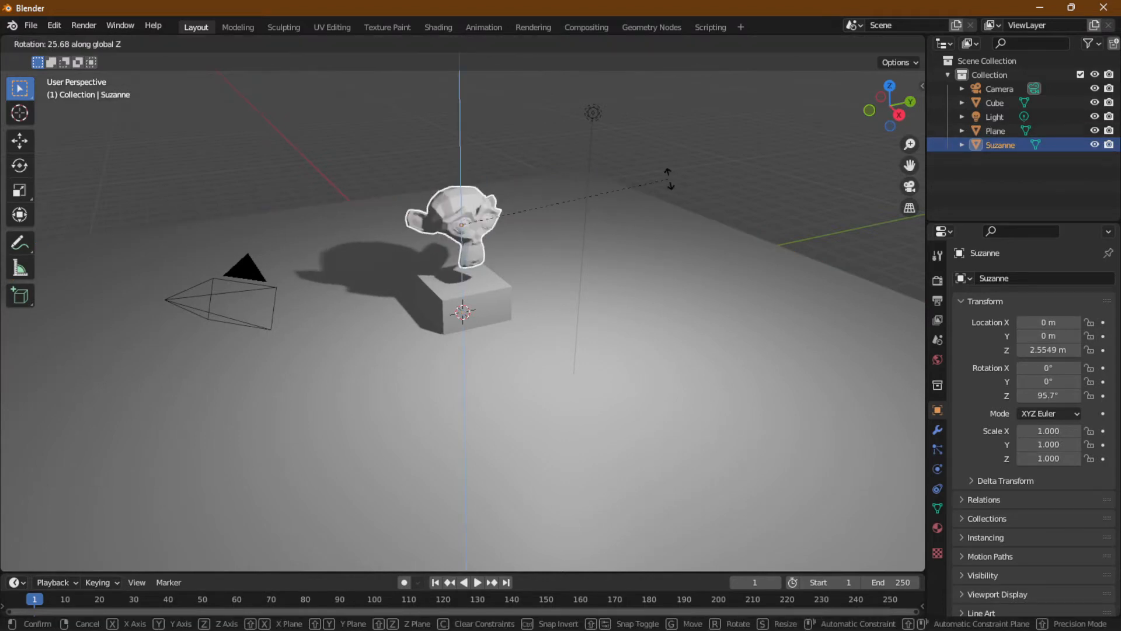
pyautogui.click(666, 175)
pyautogui.moveTo(678, 230); pyautogui.dragTo(638, 200, button='middle')
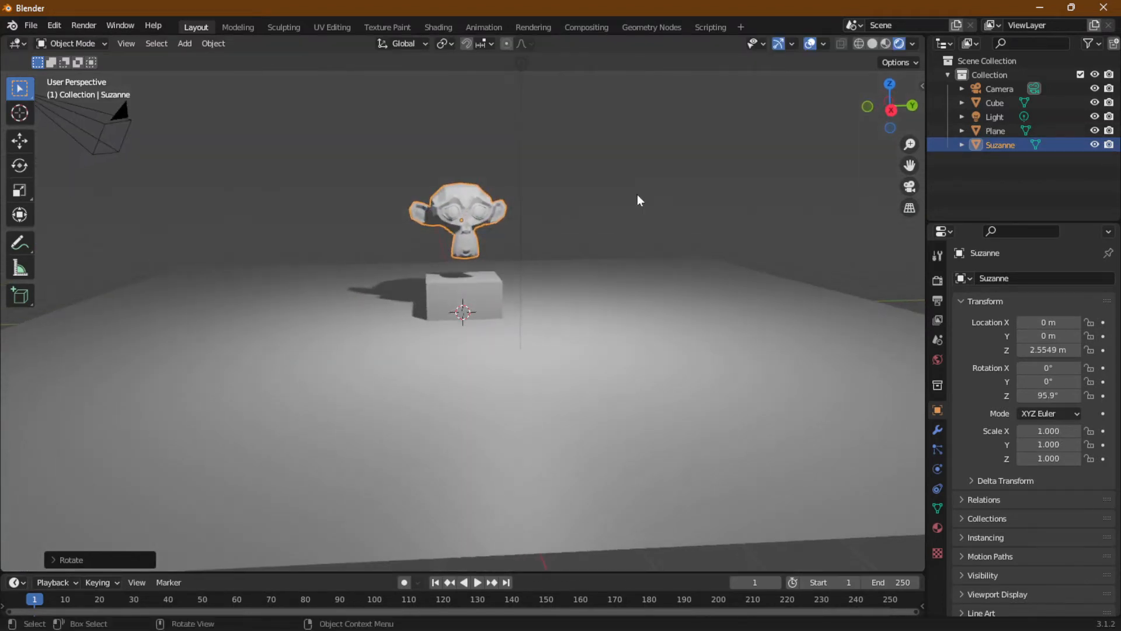
# Switch to the Shading workspace and set its 3D viewport to rendered shading
pyautogui.click(439, 27)
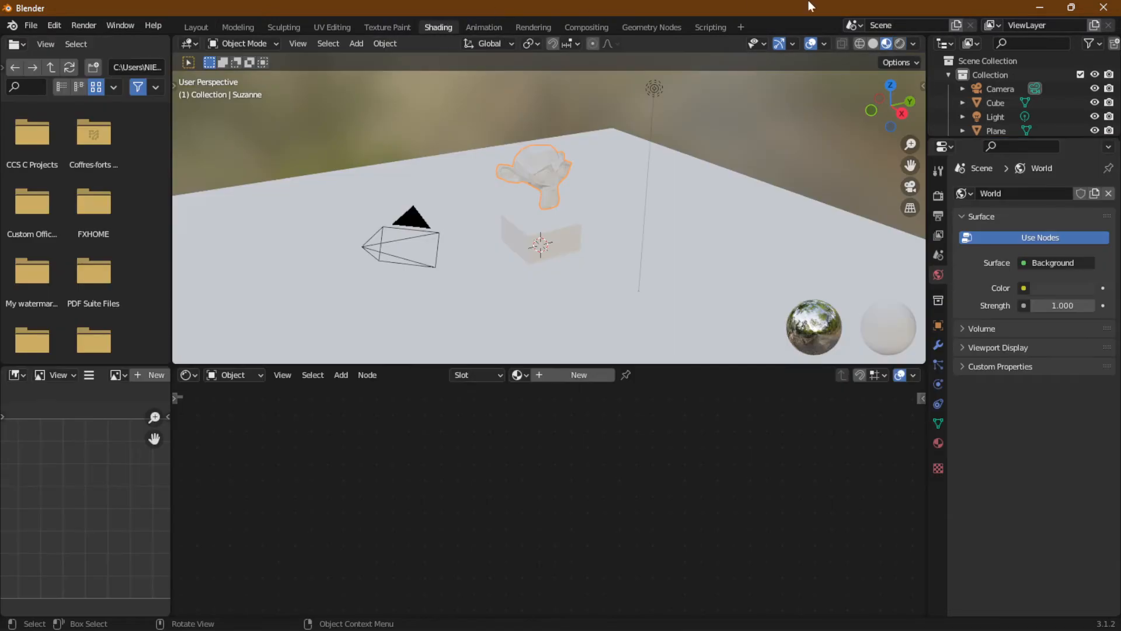
pyautogui.click(899, 44)
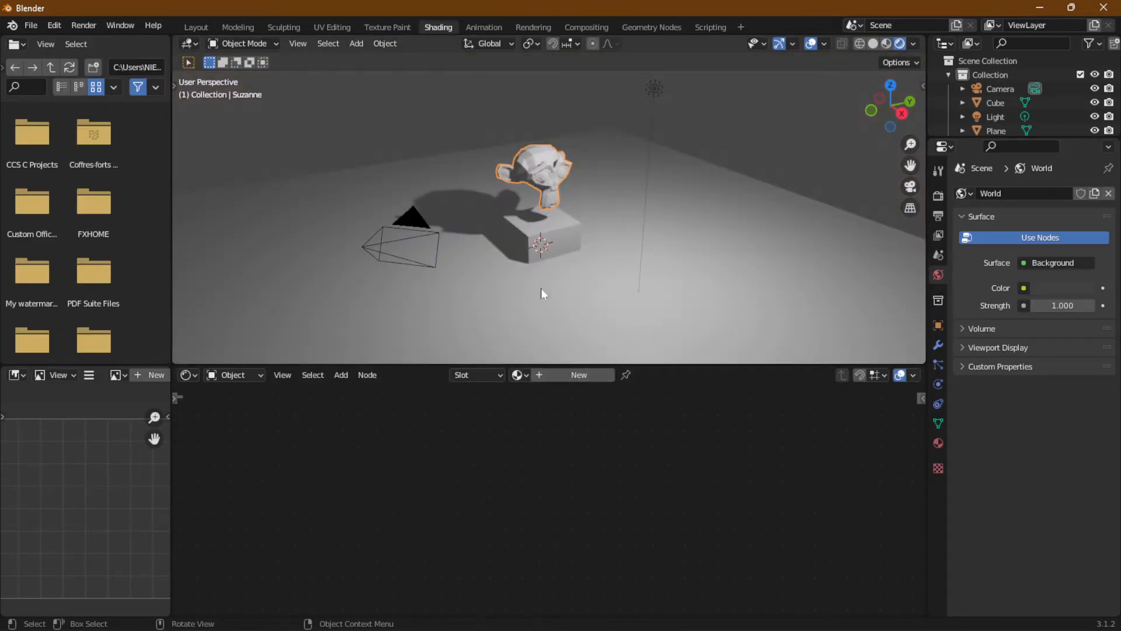
pyautogui.scroll(6, 556, 198)
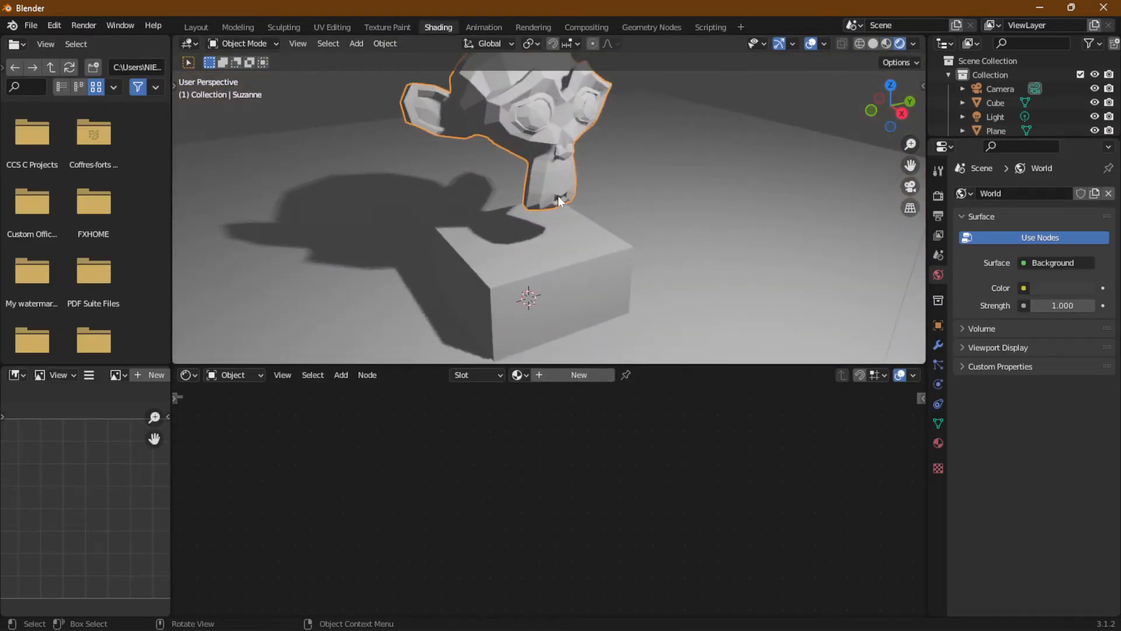
pyautogui.scroll(-3, 558, 195)
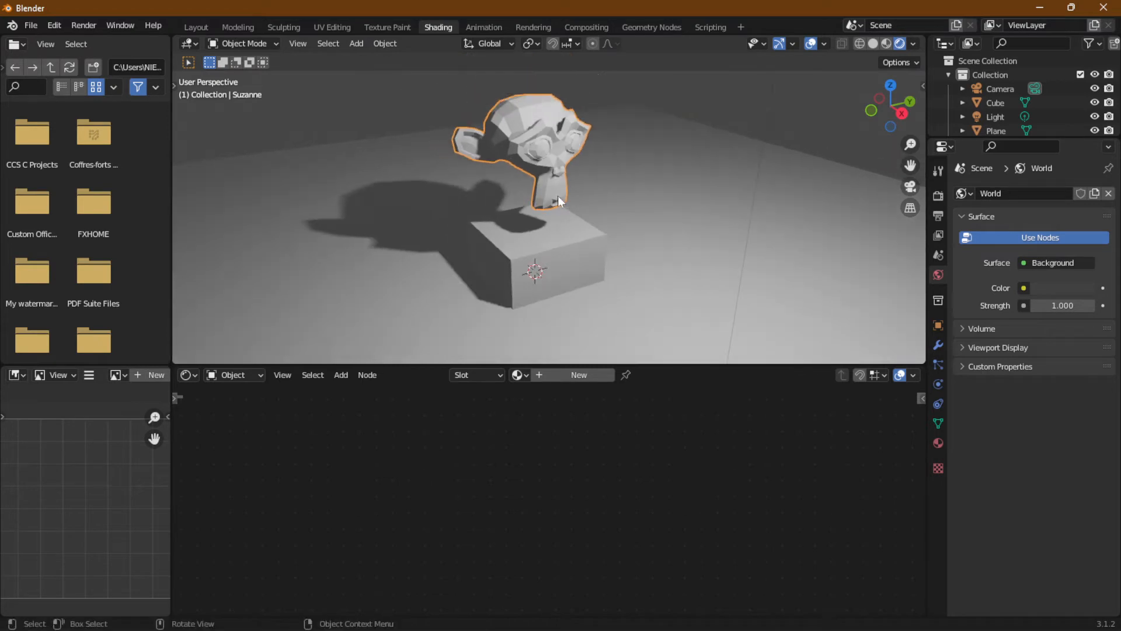
# Add a Subdivision Surface modifier to the monkey with viewport level 3
pyautogui.click(937, 344)
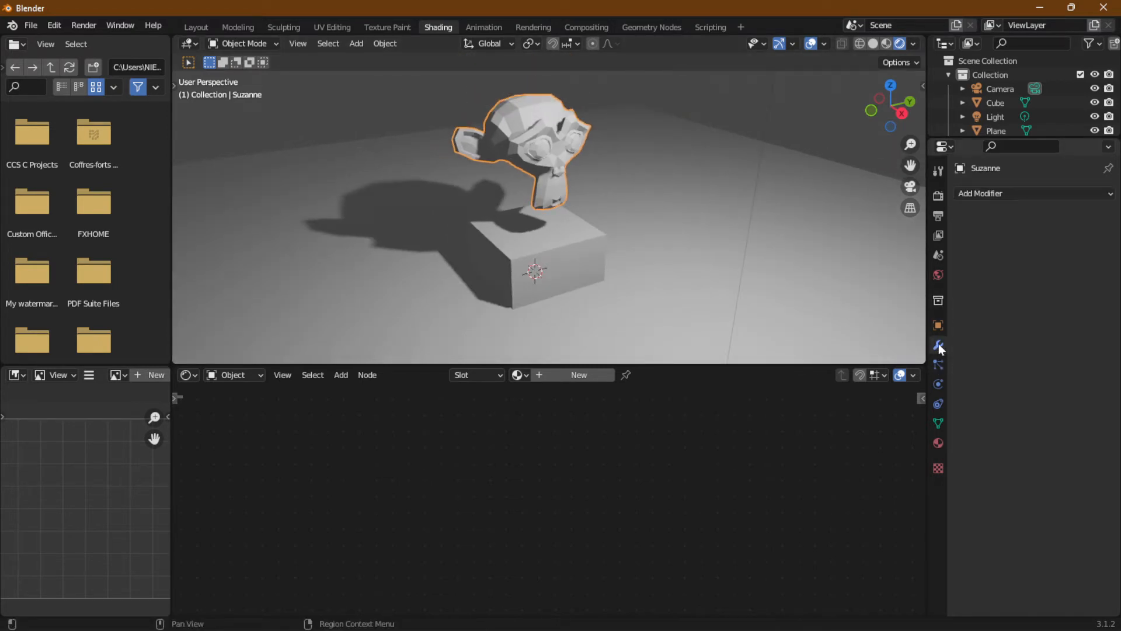
pyautogui.click(976, 193)
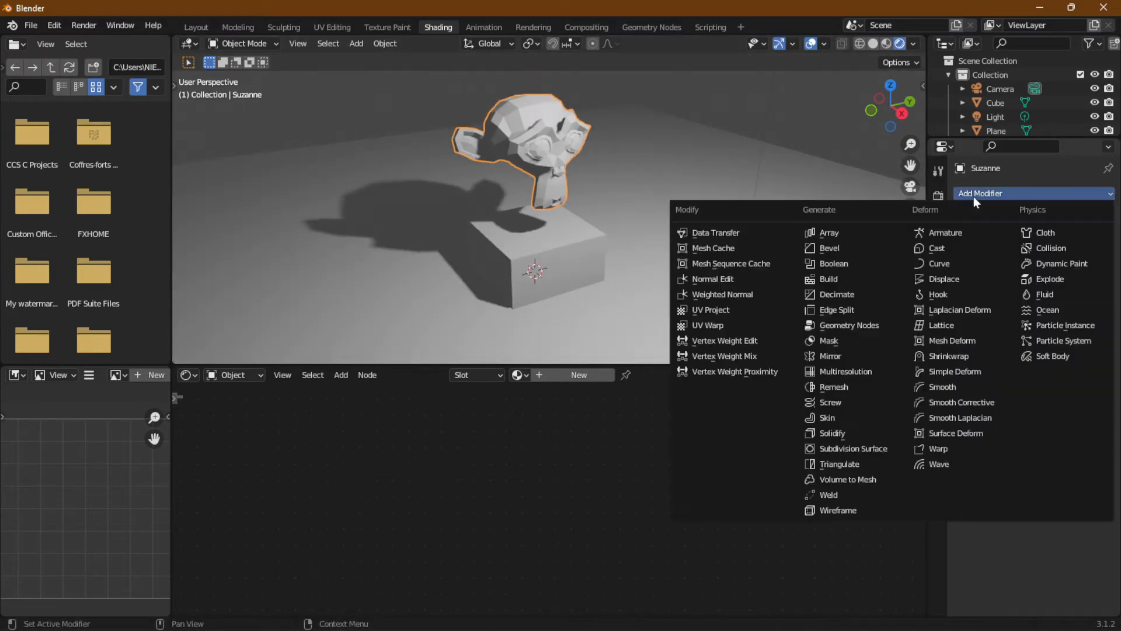
pyautogui.click(834, 447)
pyautogui.click(1091, 255)
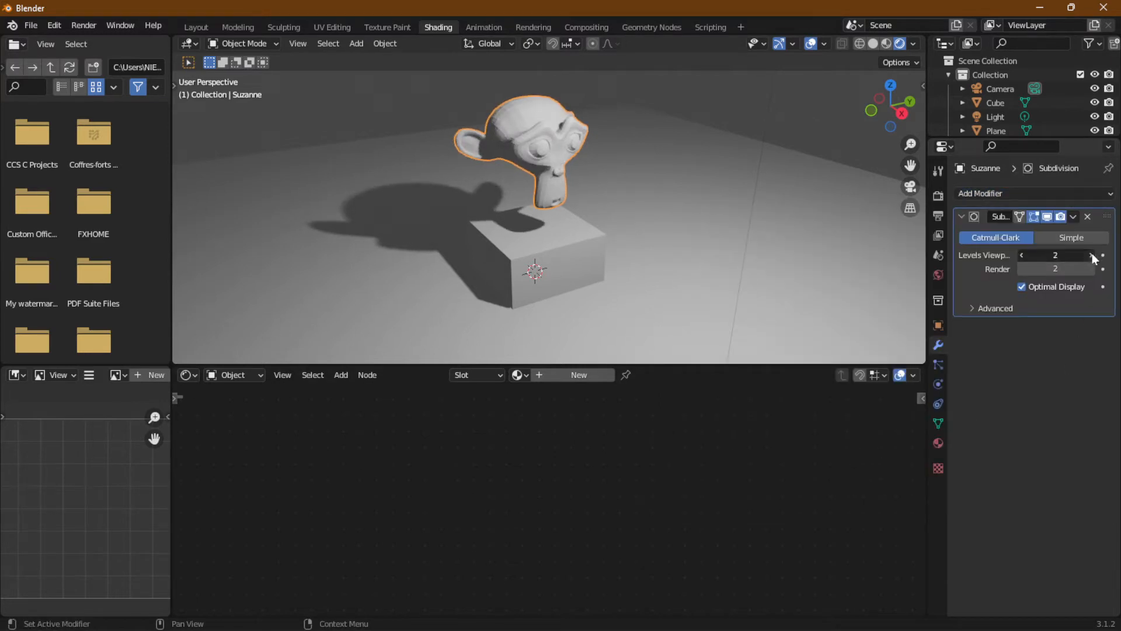
pyautogui.click(1091, 255)
# Apply smooth shading to the monkey
pyautogui.scroll(2, 550, 148)
pyautogui.scroll(-2, 548, 152)
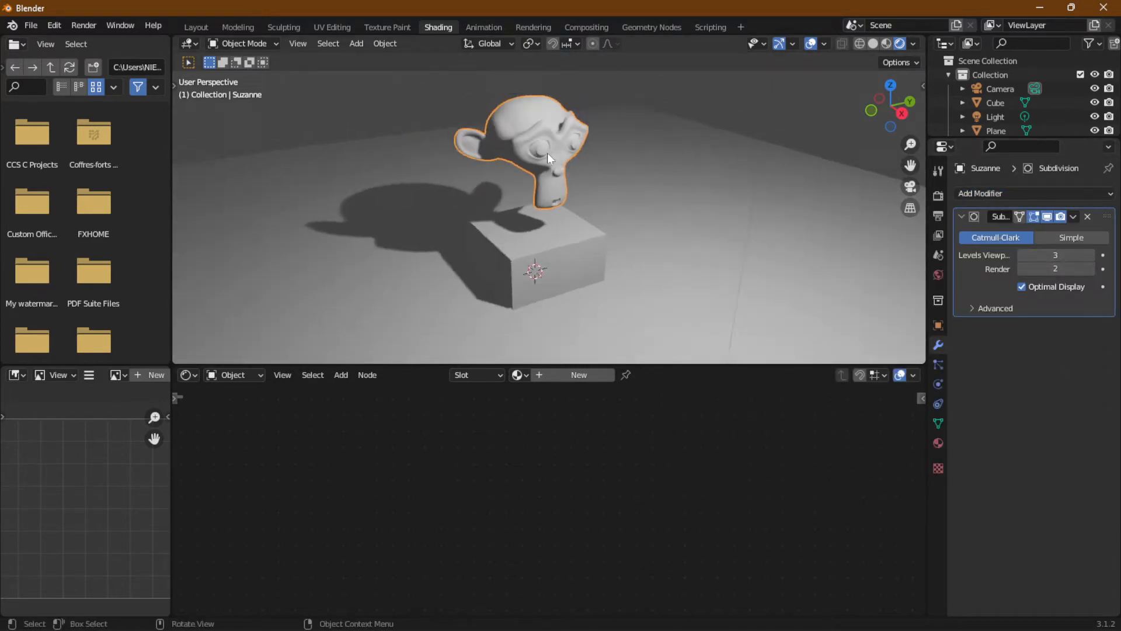
pyautogui.scroll(1, 548, 153)
pyautogui.keyDown('shift'); pyautogui.moveTo(549, 120); pyautogui.dragTo(542, 155, button='middle'); pyautogui.keyUp('shift')
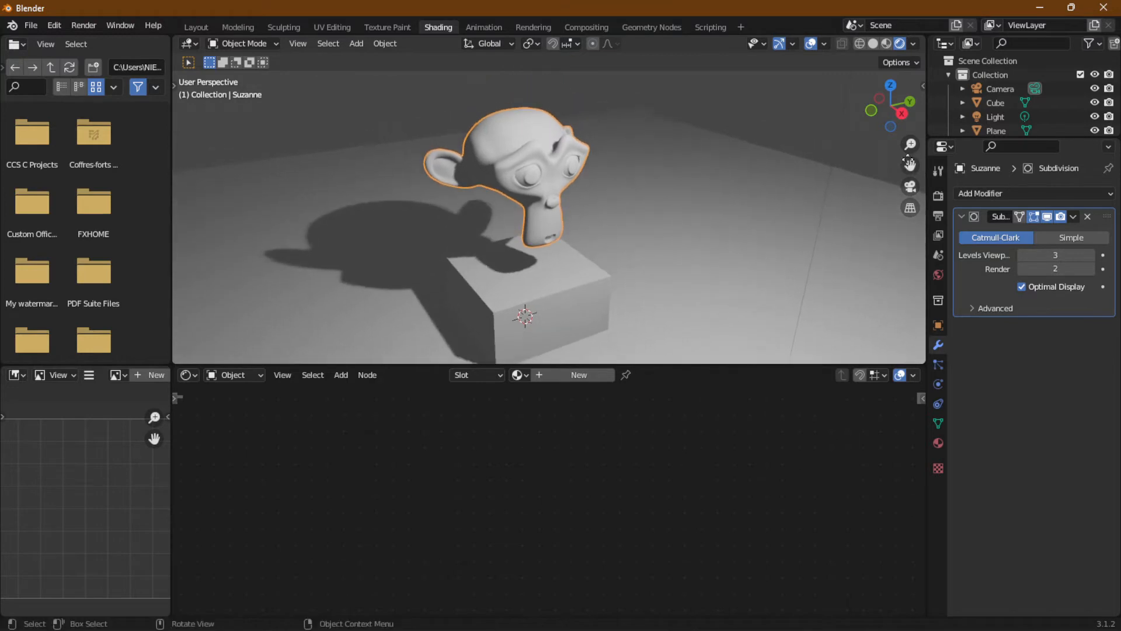
pyautogui.rightClick(505, 137)
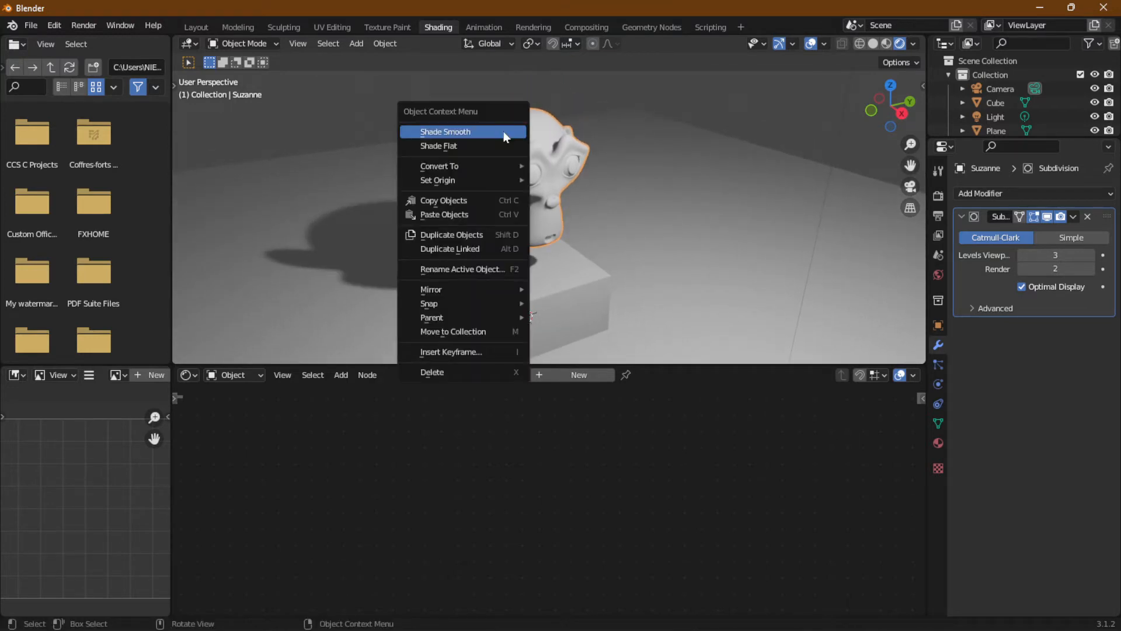
pyautogui.click(504, 133)
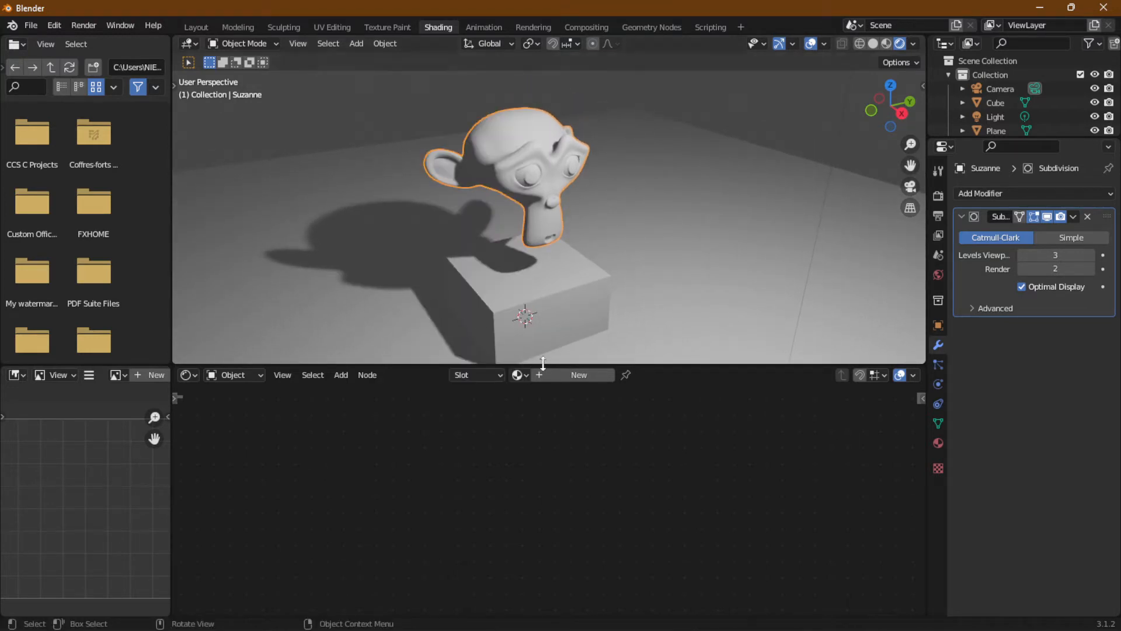
# Create a new material for the ground plane
pyautogui.click(616, 344)
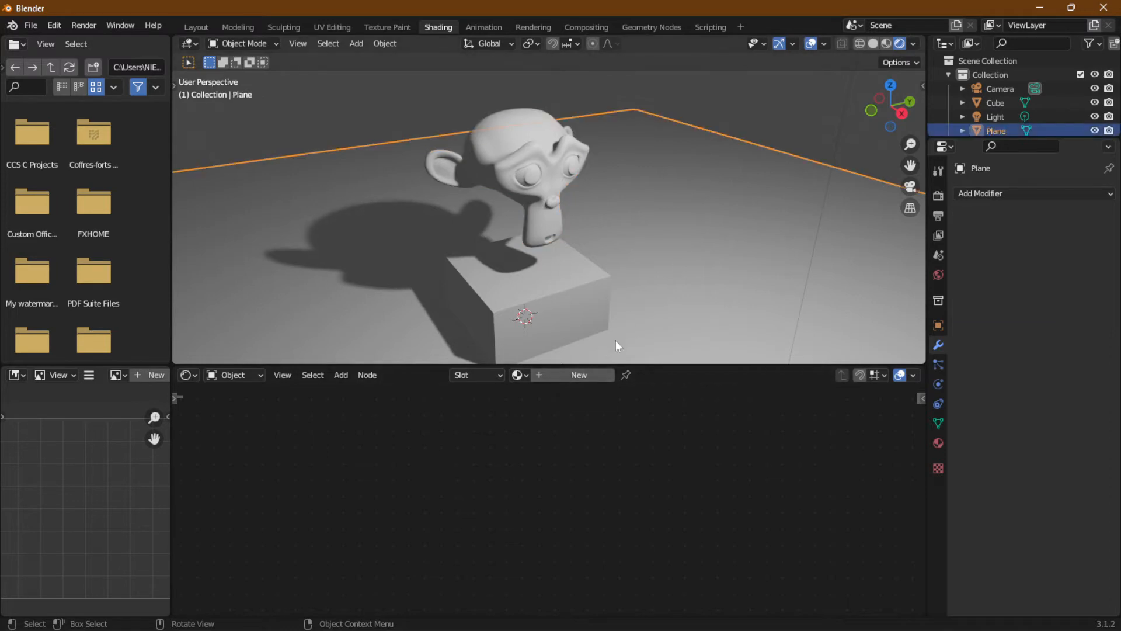
pyautogui.click(574, 374)
pyautogui.click(521, 437)
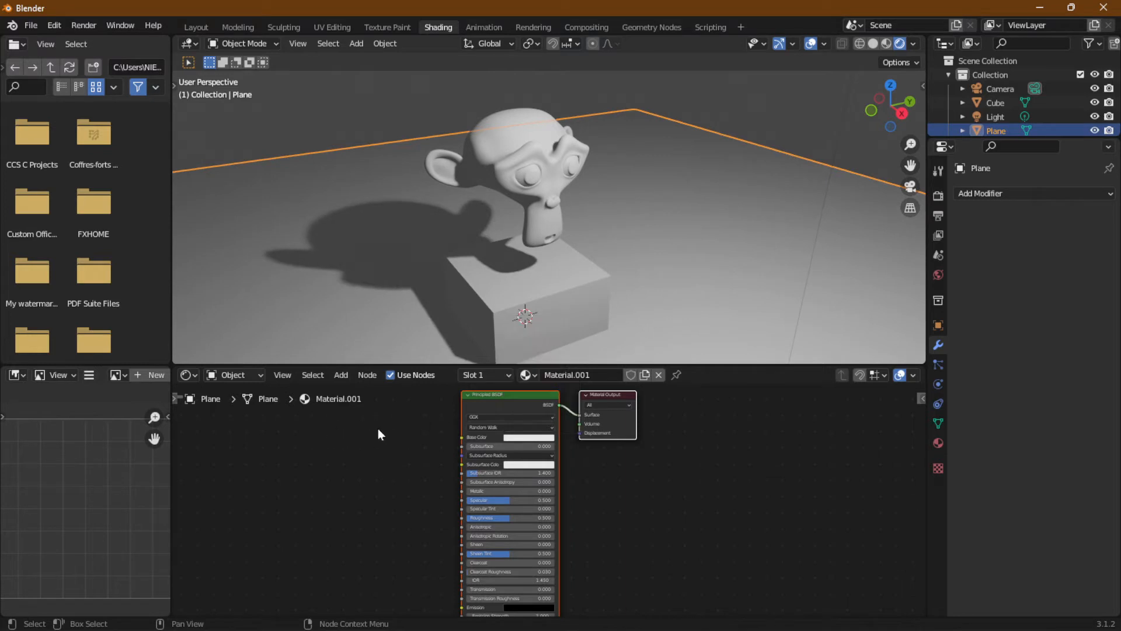
pyautogui.scroll(4, 469, 428)
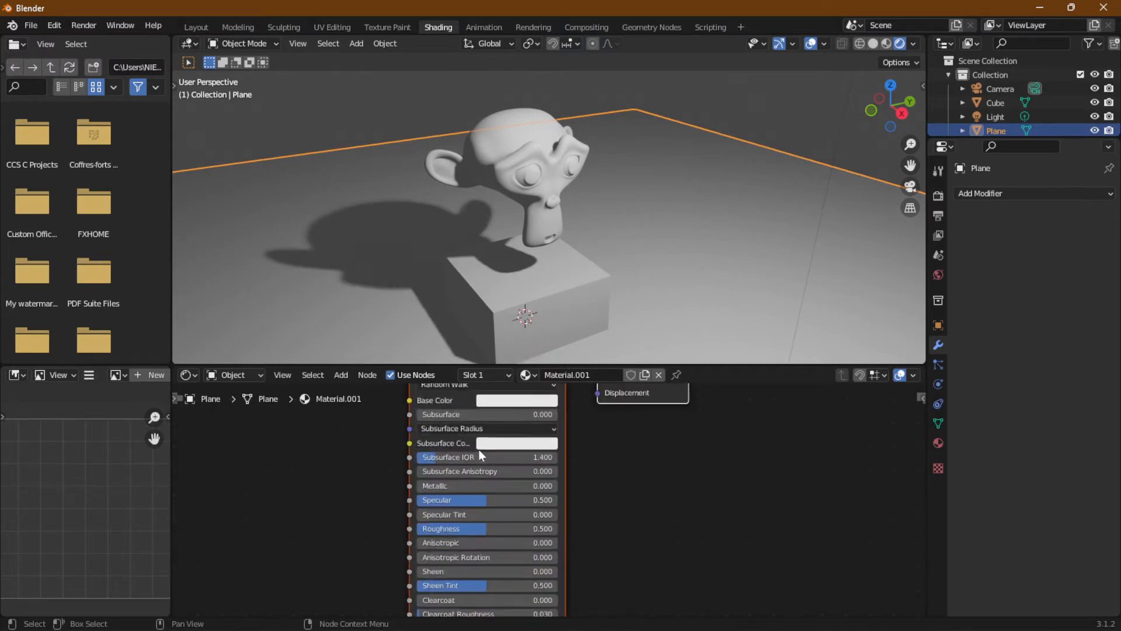
# Try to tint the ground plane material's base color by raising only its hue to 0.654
pyautogui.scroll(2, 478, 450)
pyautogui.moveTo(499, 409); pyautogui.dragTo(505, 455, button='middle')
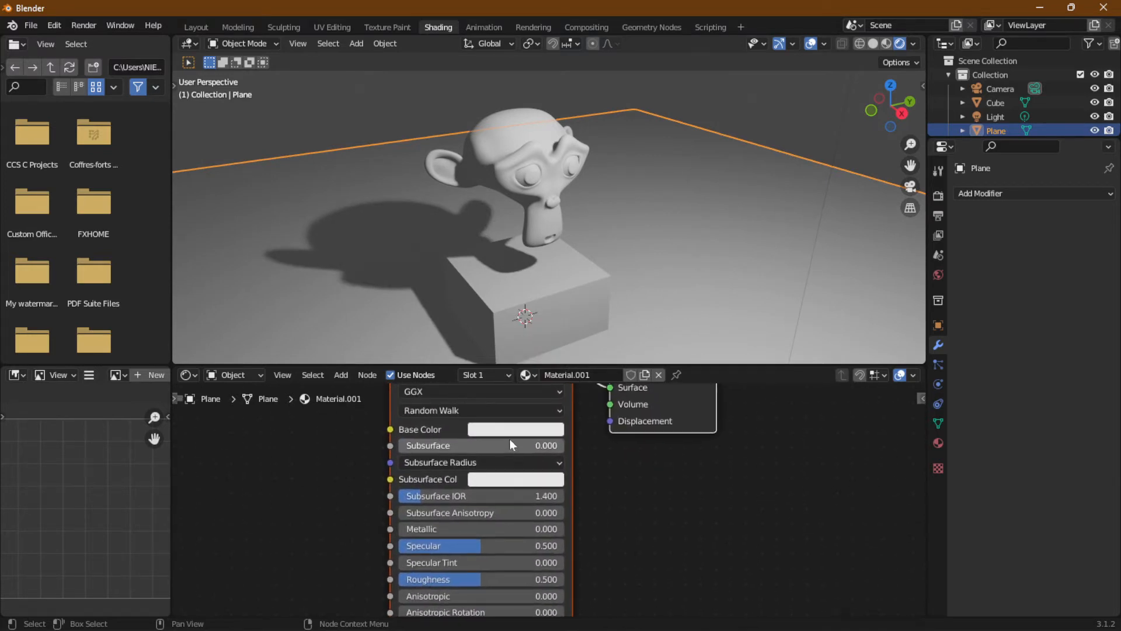
pyautogui.click(513, 429)
pyautogui.click(578, 362)
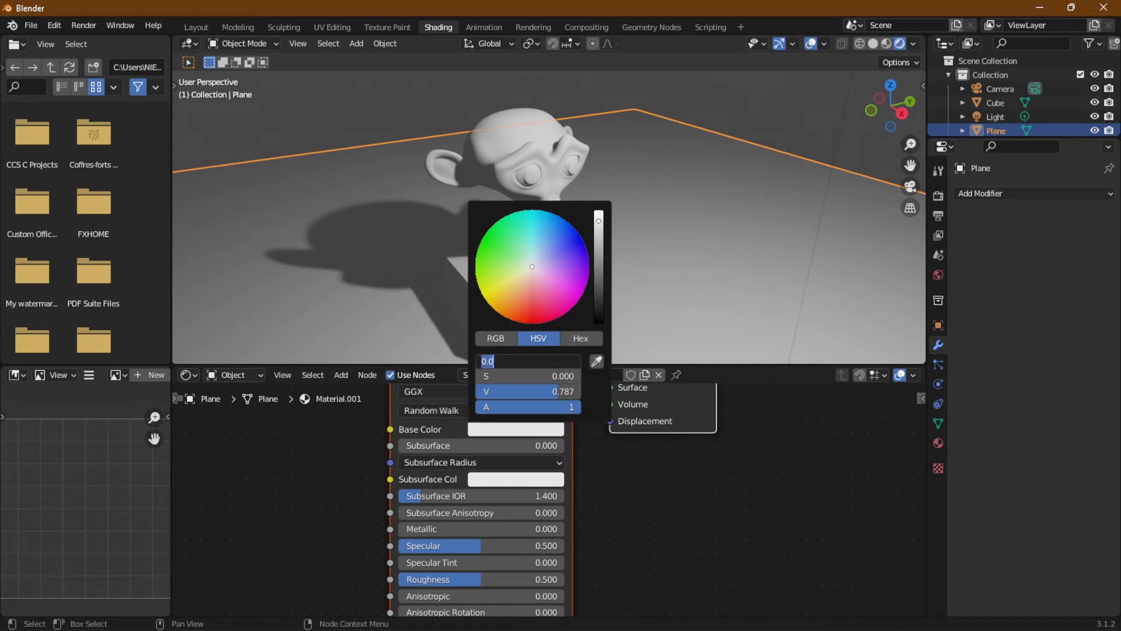
pyautogui.click(578, 362)
pyautogui.click(535, 353)
pyautogui.moveTo(534, 358); pyautogui.dragTo(511, 361)
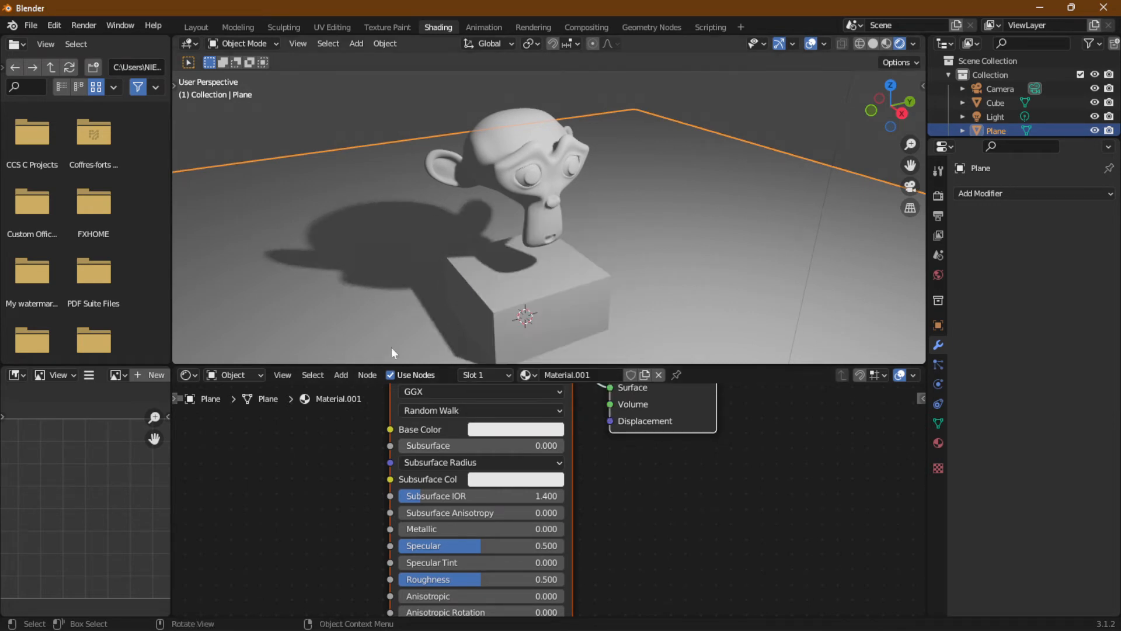
pyautogui.click(490, 432)
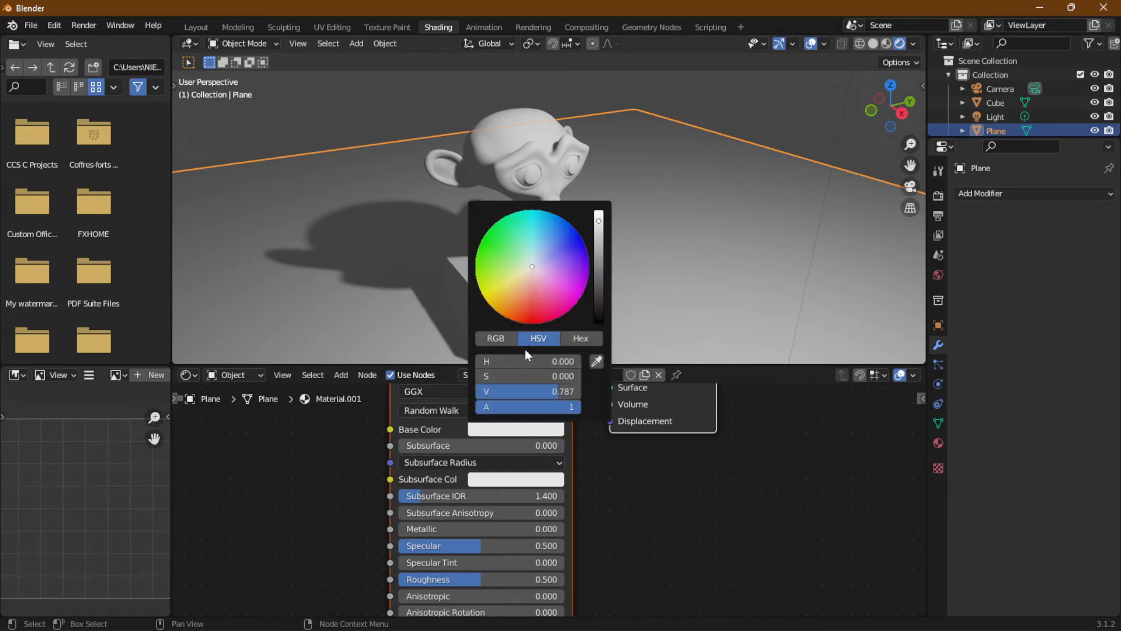
pyautogui.moveTo(500, 363); pyautogui.dragTo(567, 363)
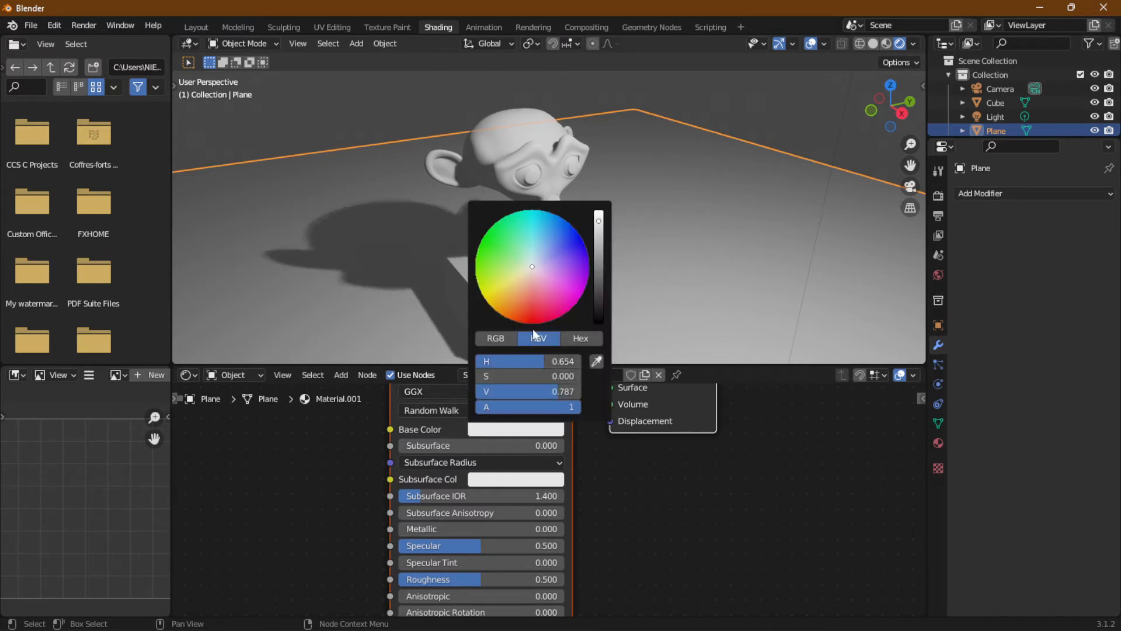
# Give the ground plane material a strongly saturated turquoise base color
pyautogui.click(491, 432)
pyautogui.moveTo(535, 304)
pyautogui.mouseDown()
pyautogui.moveTo(535, 276)
pyautogui.moveTo(504, 273)
pyautogui.moveTo(495, 253)
pyautogui.mouseUp()
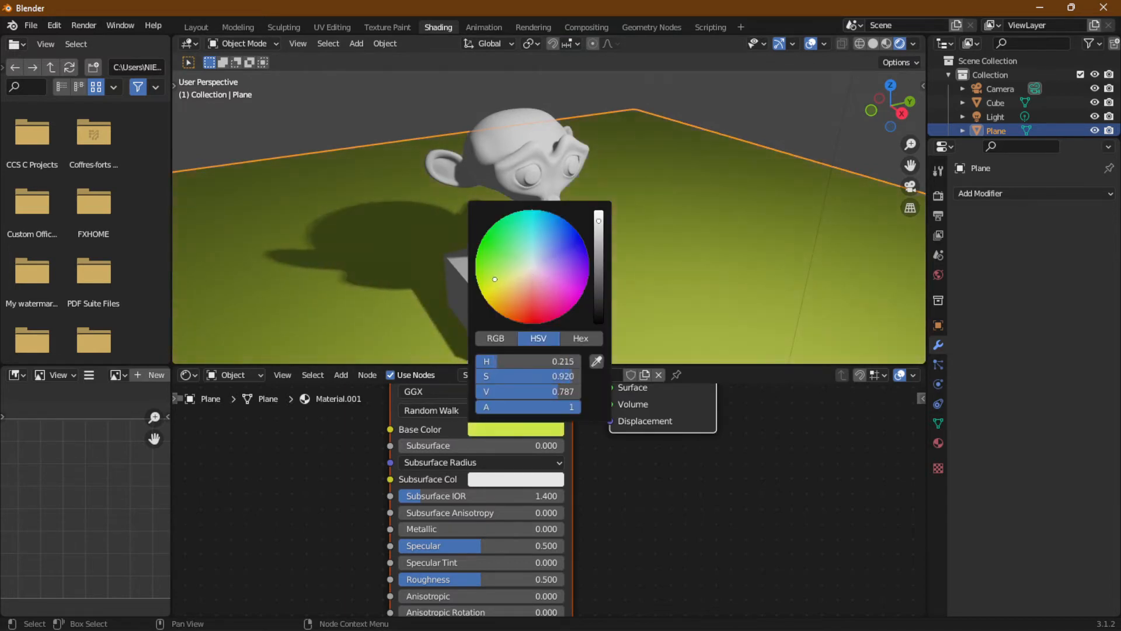
pyautogui.moveTo(508, 361); pyautogui.dragTo(527, 361)
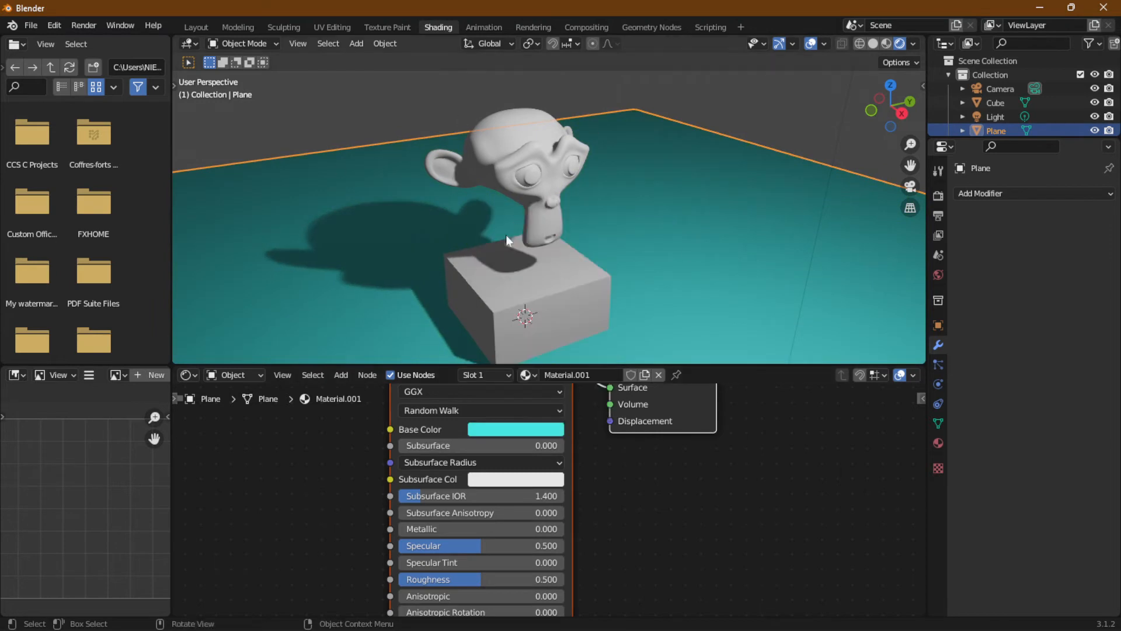
# Color the cube's material light turquoise, with base color hue 0.495 and saturation 0.834
pyautogui.click(550, 302)
pyautogui.click(518, 428)
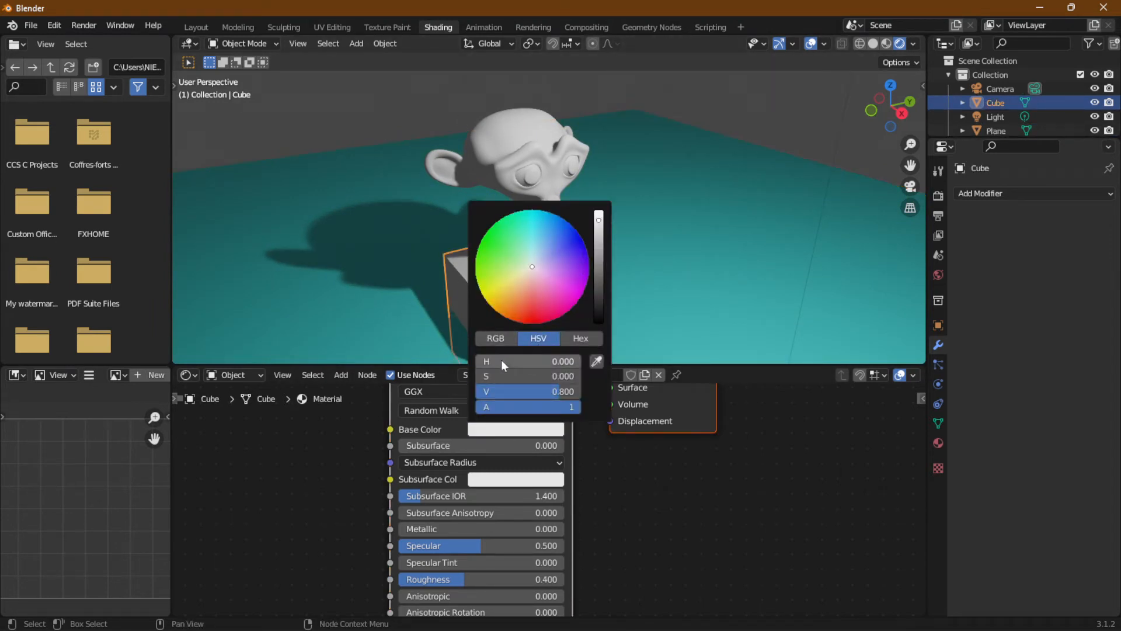
pyautogui.moveTo(527, 271); pyautogui.dragTo(504, 283)
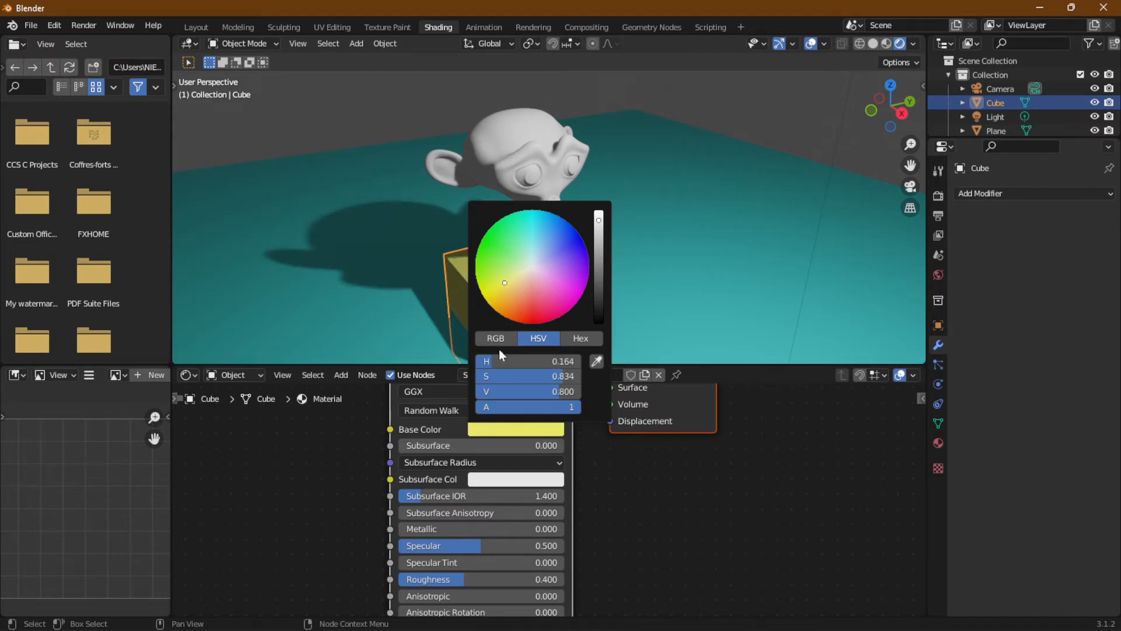
pyautogui.moveTo(499, 361); pyautogui.dragTo(528, 361)
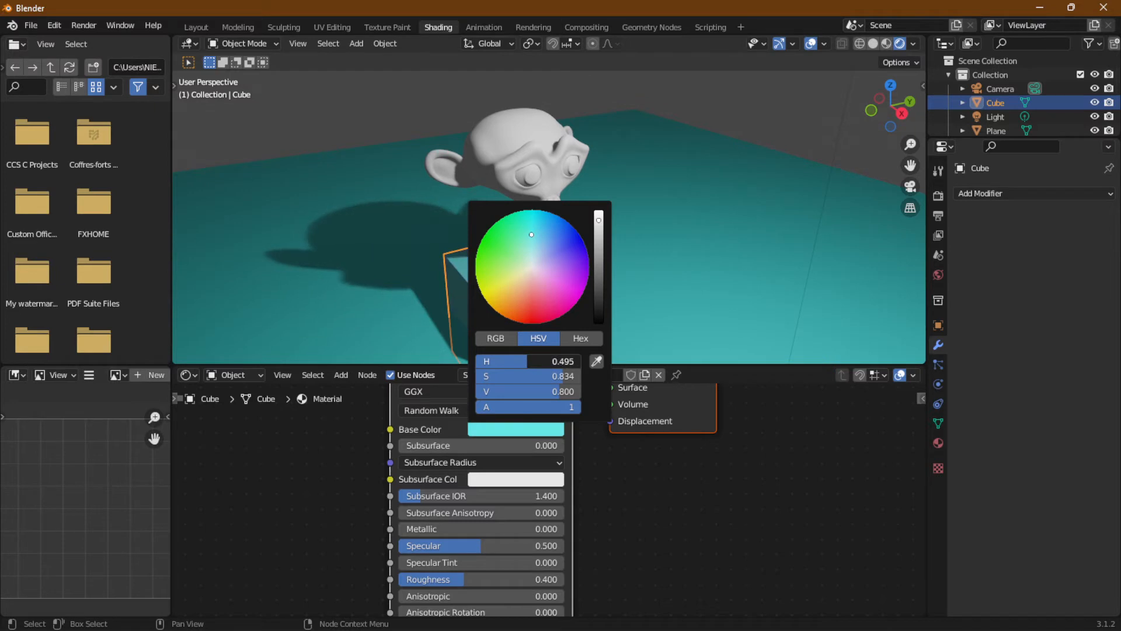
# Create a new material for the monkey
pyautogui.click(530, 174)
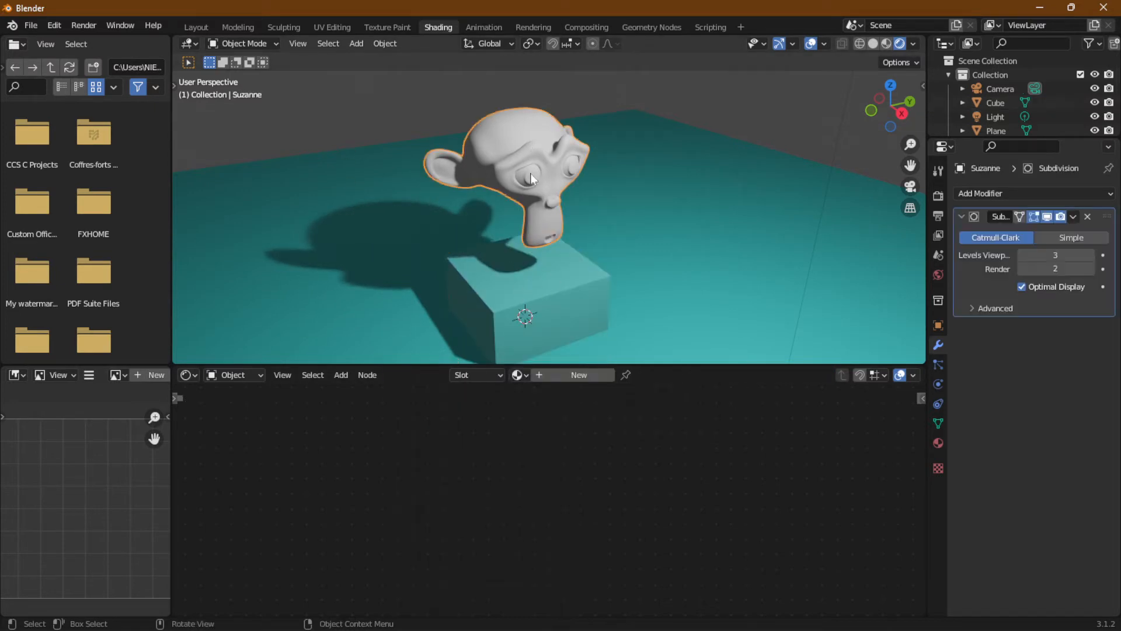
pyautogui.click(569, 374)
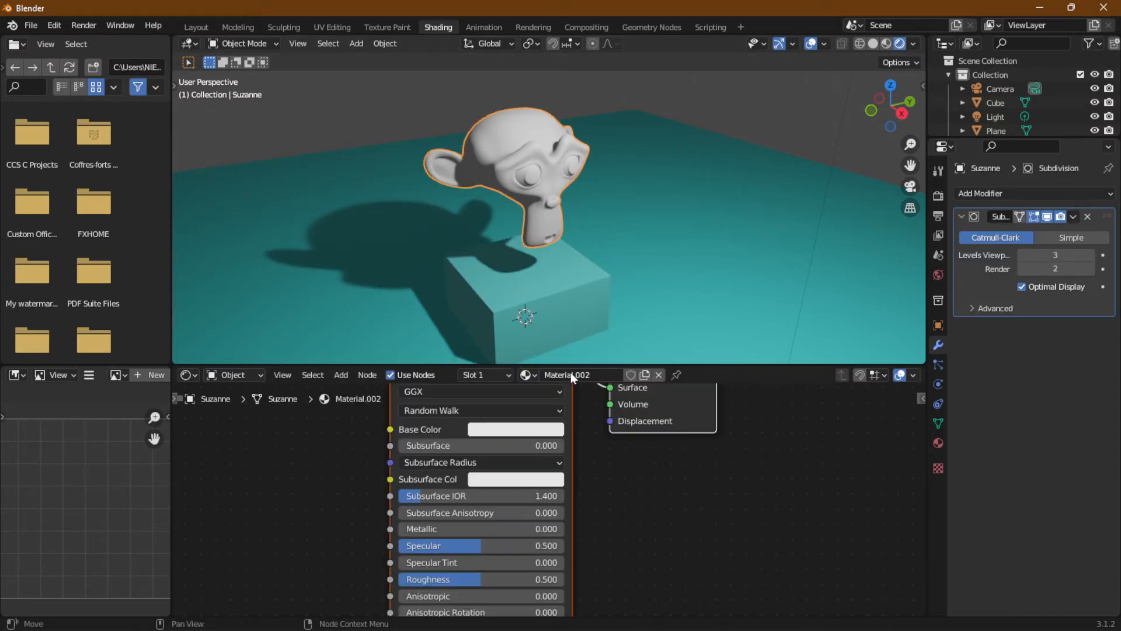
pyautogui.scroll(-3, 524, 503)
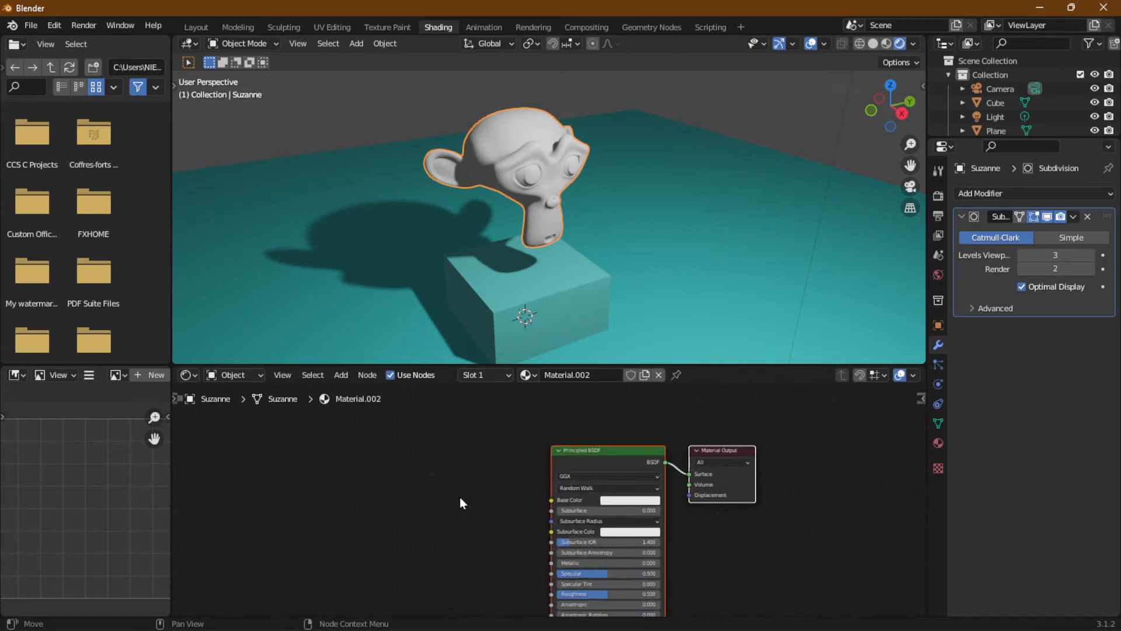
# Add a Shader to RGB node to the monkey's material, placed just before the Principled BSDF node
pyautogui.click(342, 374)
pyautogui.moveTo(373, 495)
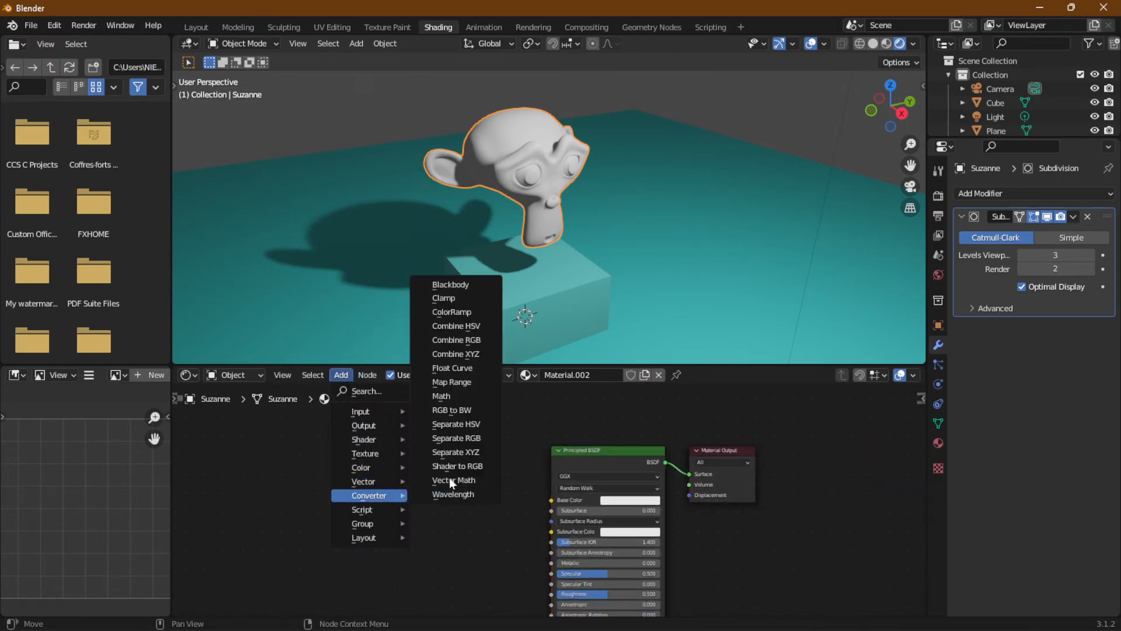
pyautogui.click(482, 465)
pyautogui.click(415, 448)
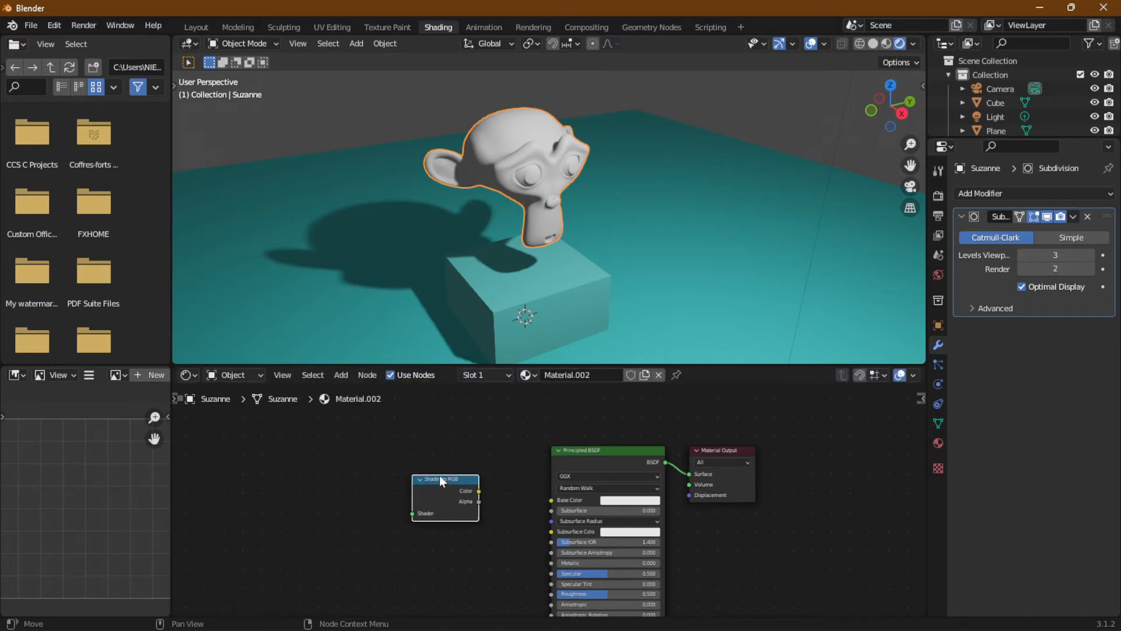
pyautogui.moveTo(446, 488); pyautogui.dragTo(466, 488)
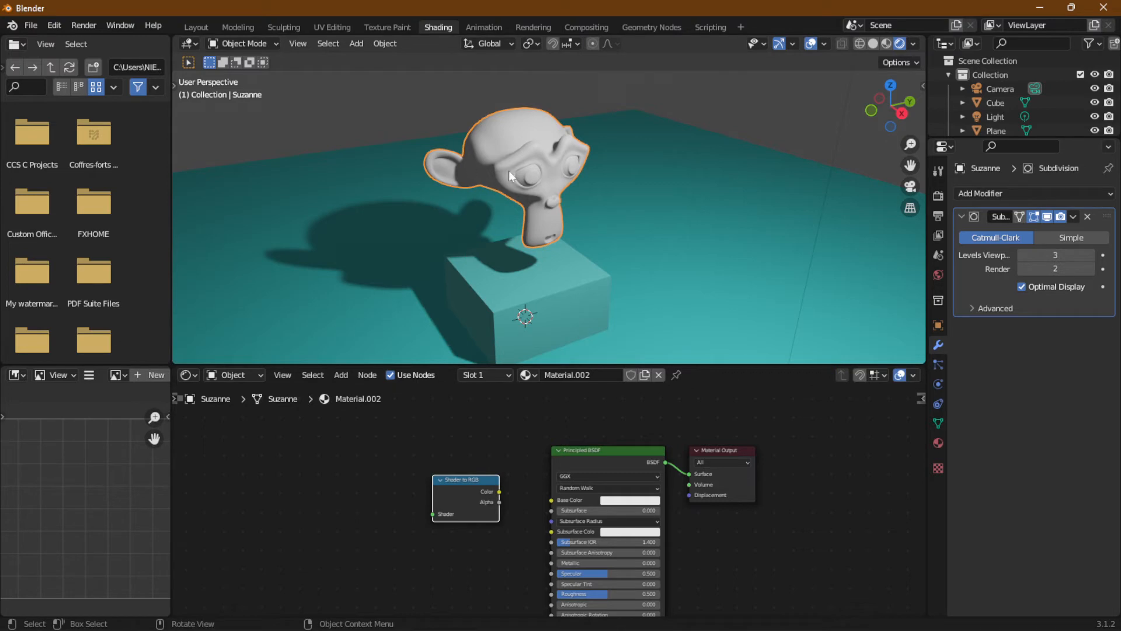
# Add a Diffuse BSDF shader node and place it ahead of the Shader to RGB node
pyautogui.click(344, 376)
pyautogui.moveTo(348, 414)
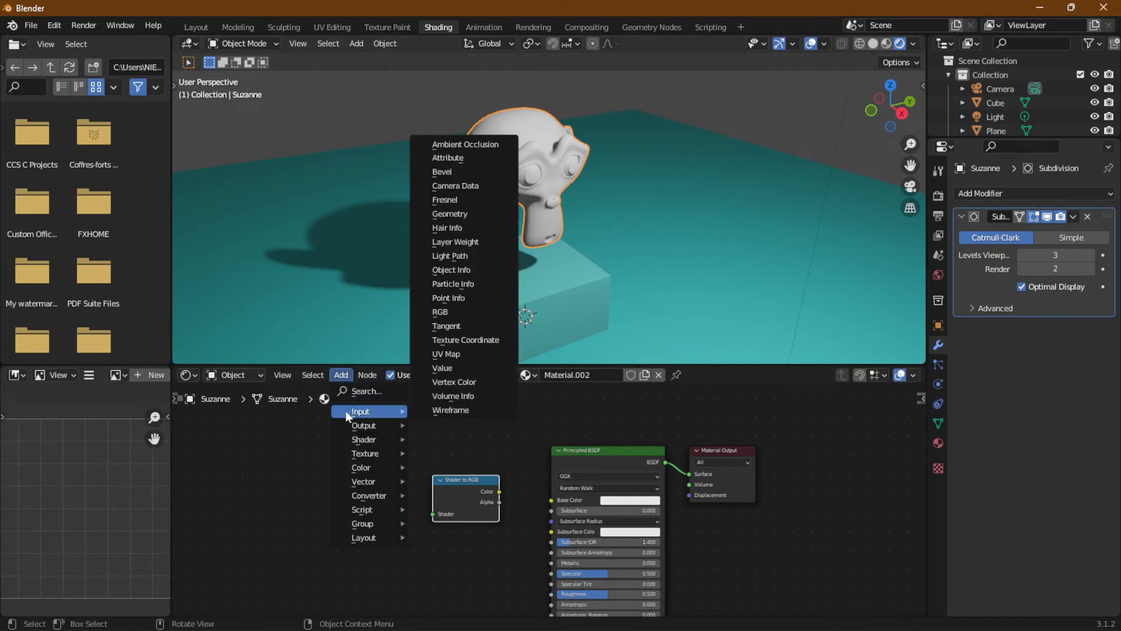
pyautogui.moveTo(363, 439)
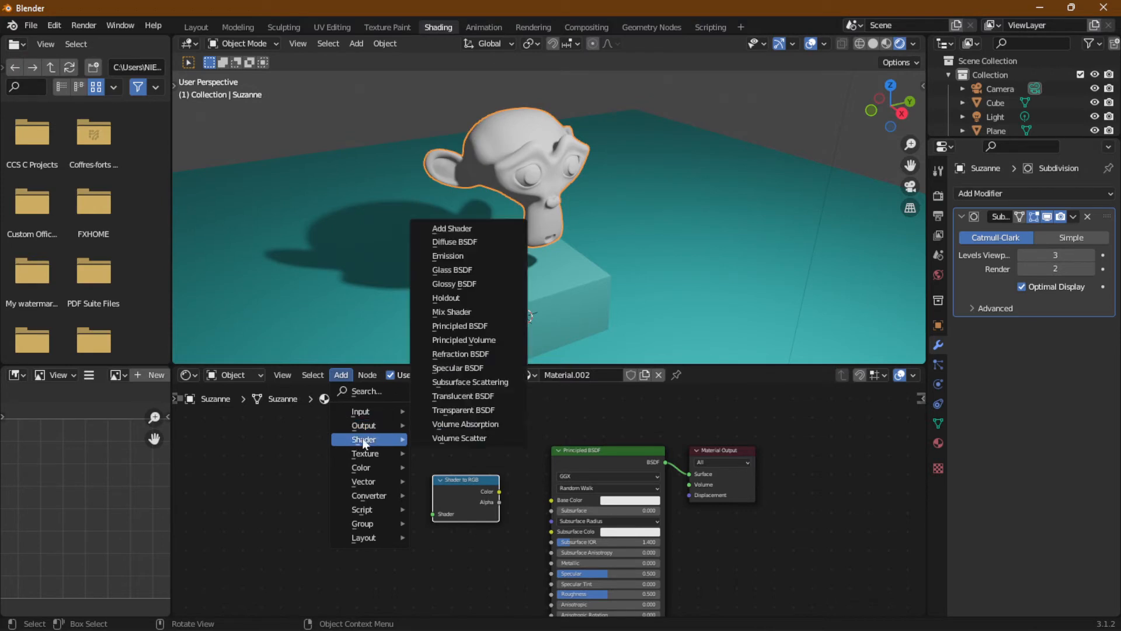
pyautogui.click(480, 241)
pyautogui.click(344, 493)
pyautogui.scroll(1, 363, 490)
pyautogui.moveTo(382, 489); pyautogui.dragTo(494, 501, button='middle')
pyautogui.moveTo(361, 554); pyautogui.dragTo(402, 531)
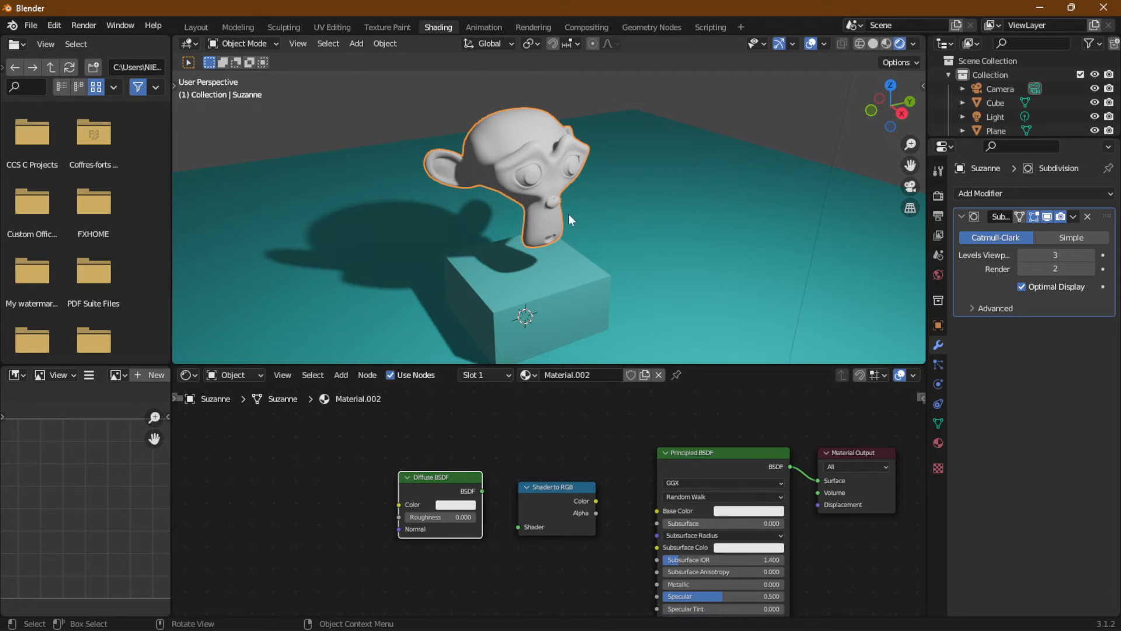
# Move the Diffuse BSDF node level with the Principled BSDF's Alpha input and connect its BSDF output to Alpha
pyautogui.moveTo(446, 484); pyautogui.dragTo(457, 589)
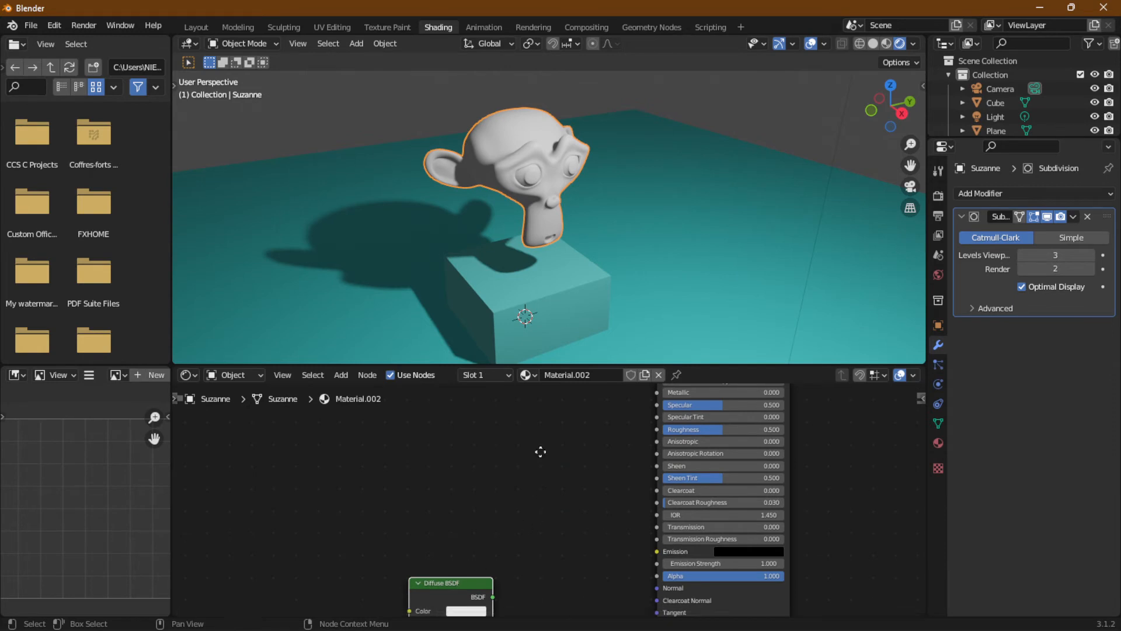
pyautogui.scroll(-1, 539, 450)
pyautogui.scroll(-1, 513, 499)
pyautogui.scroll(4, 513, 494)
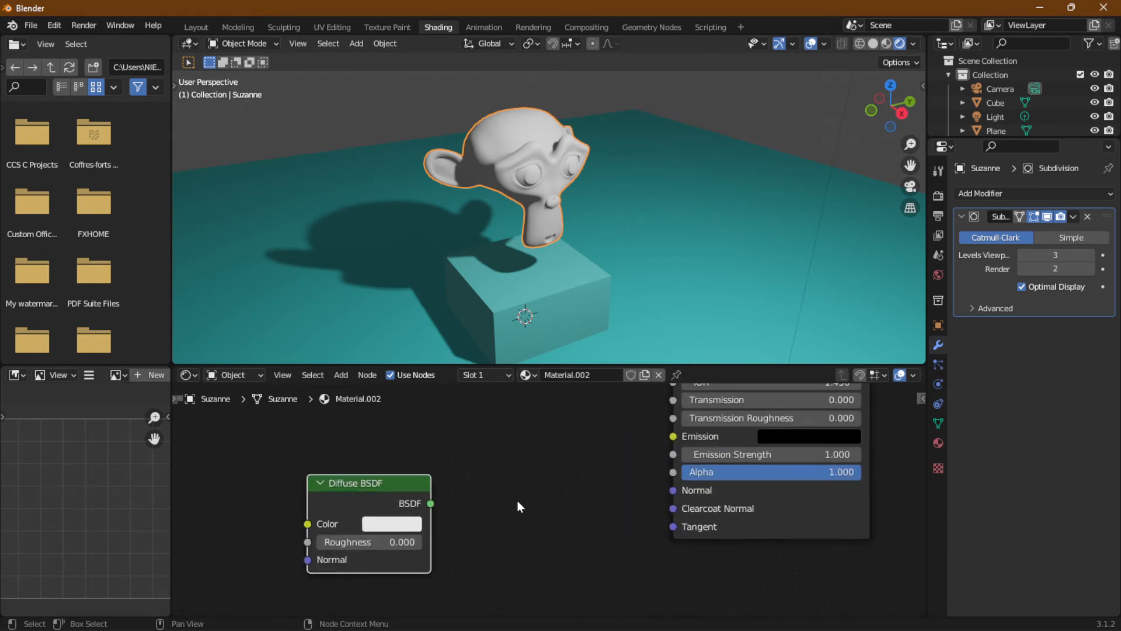
pyautogui.moveTo(351, 485); pyautogui.dragTo(444, 448)
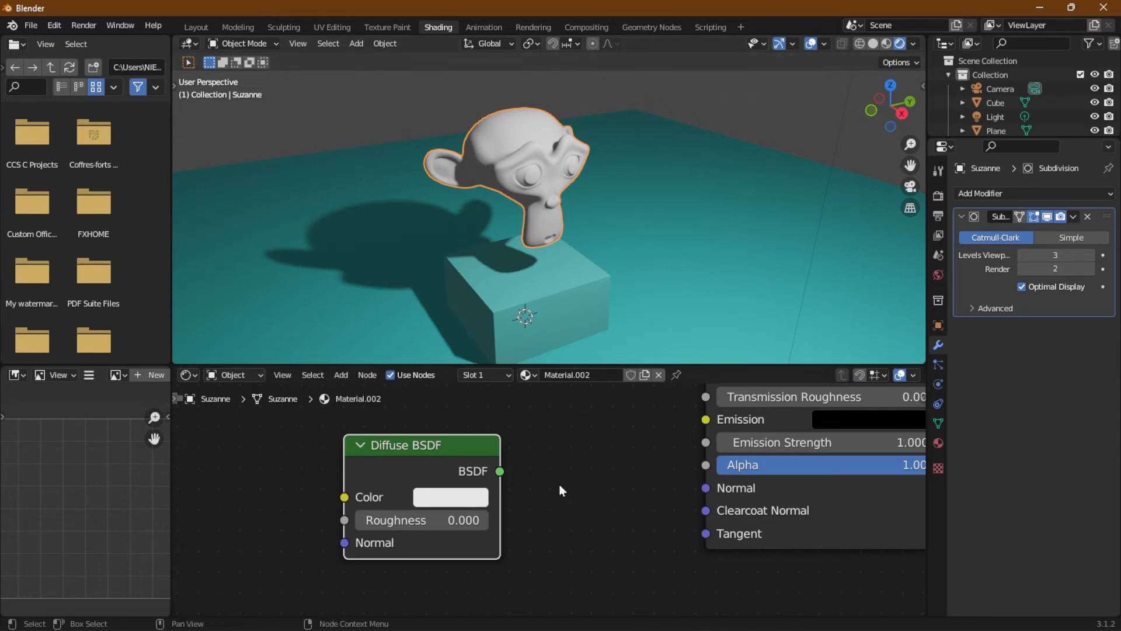
pyautogui.moveTo(500, 471); pyautogui.dragTo(706, 466)
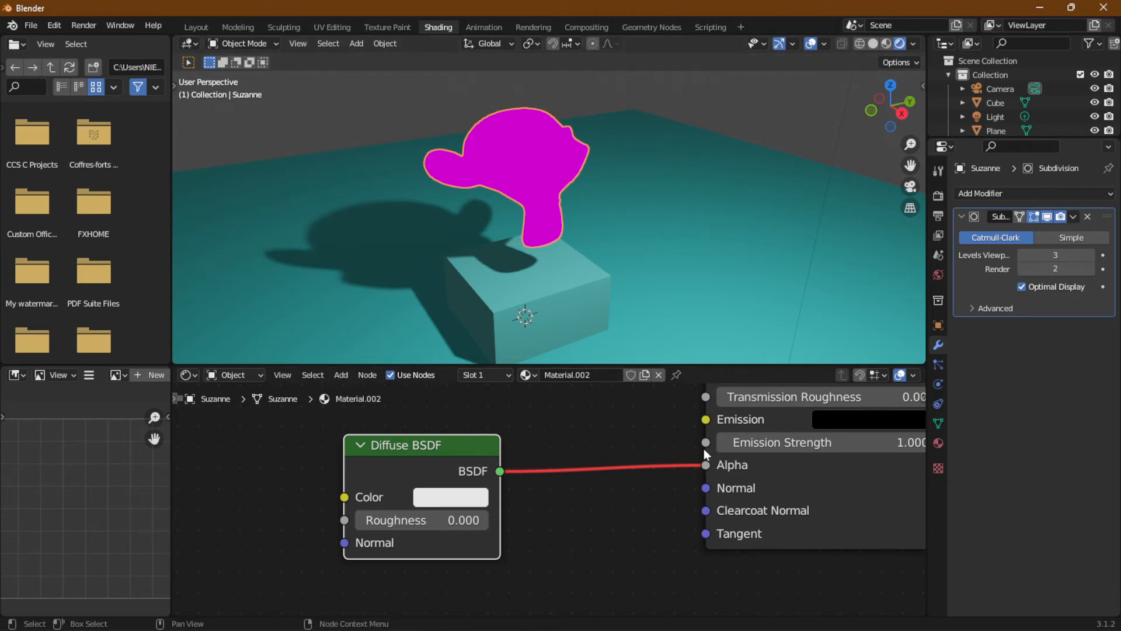
# Insert a Shader to RGB node into the link between the Diffuse BSDF and Alpha, with its Color output feeding Alpha
pyautogui.moveTo(656, 427); pyautogui.dragTo(589, 517, button='middle')
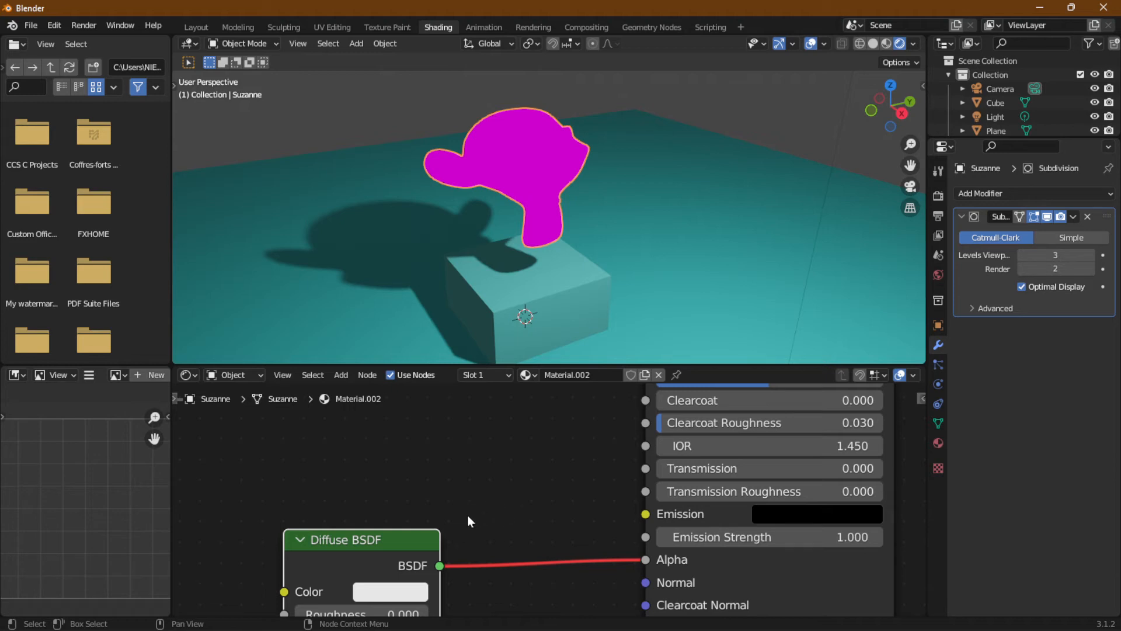
pyautogui.moveTo(389, 541); pyautogui.dragTo(286, 527)
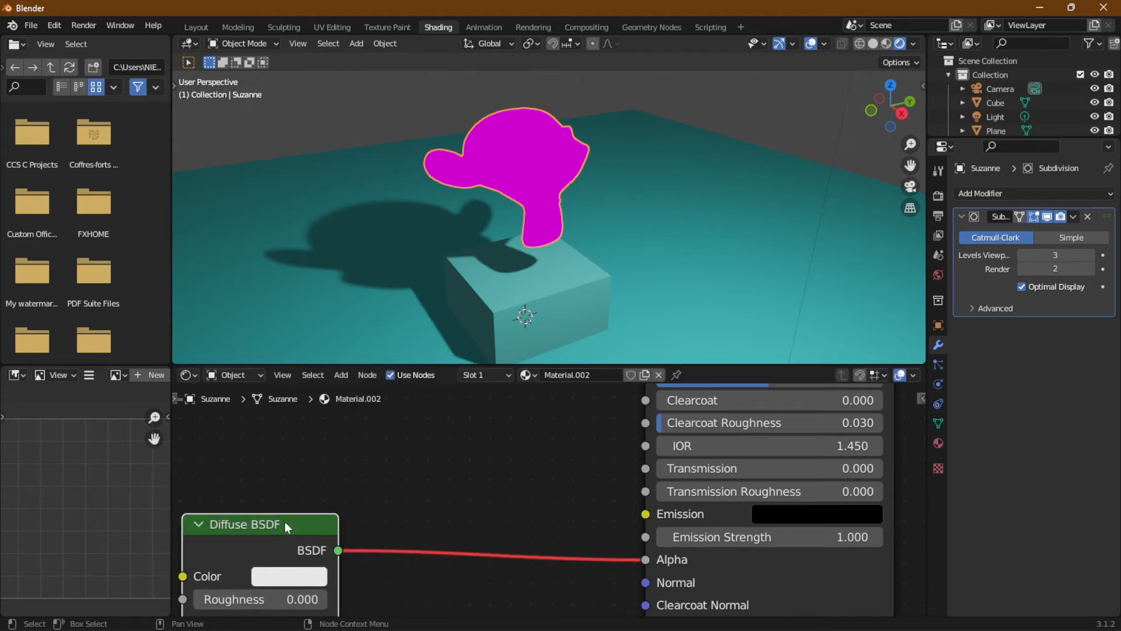
pyautogui.click(341, 374)
pyautogui.moveTo(368, 495)
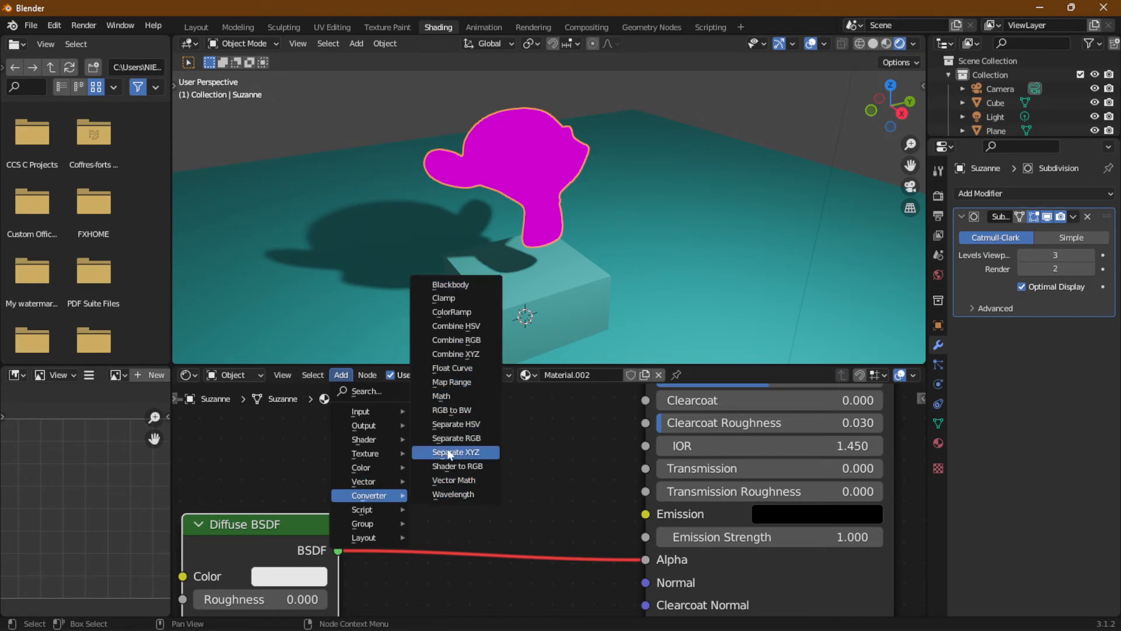
pyautogui.click(479, 469)
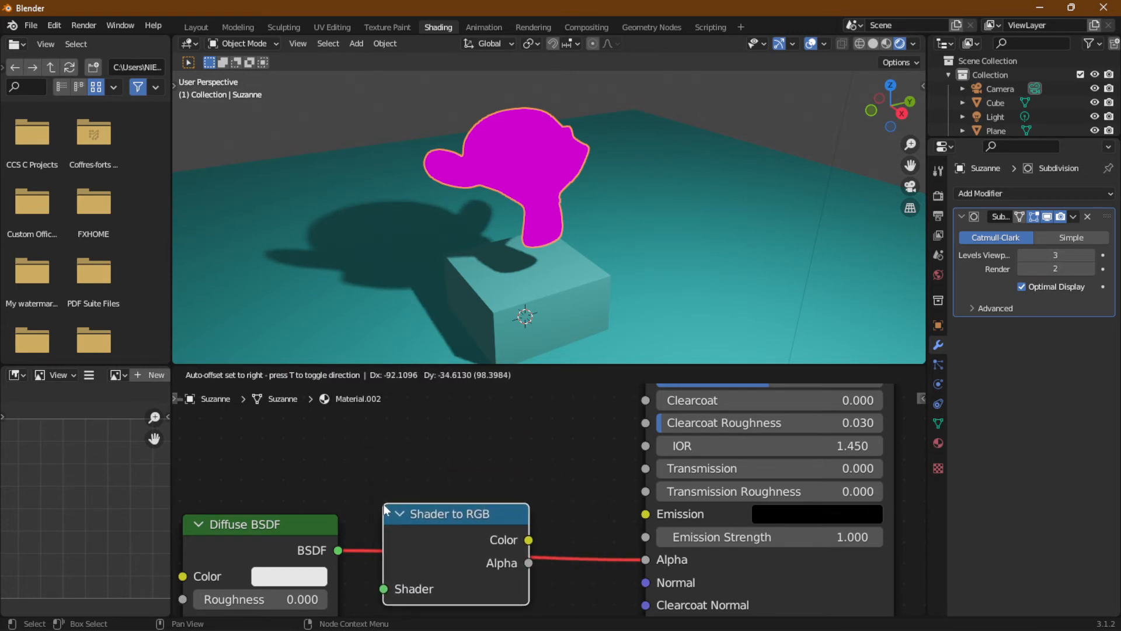
pyautogui.click(393, 505)
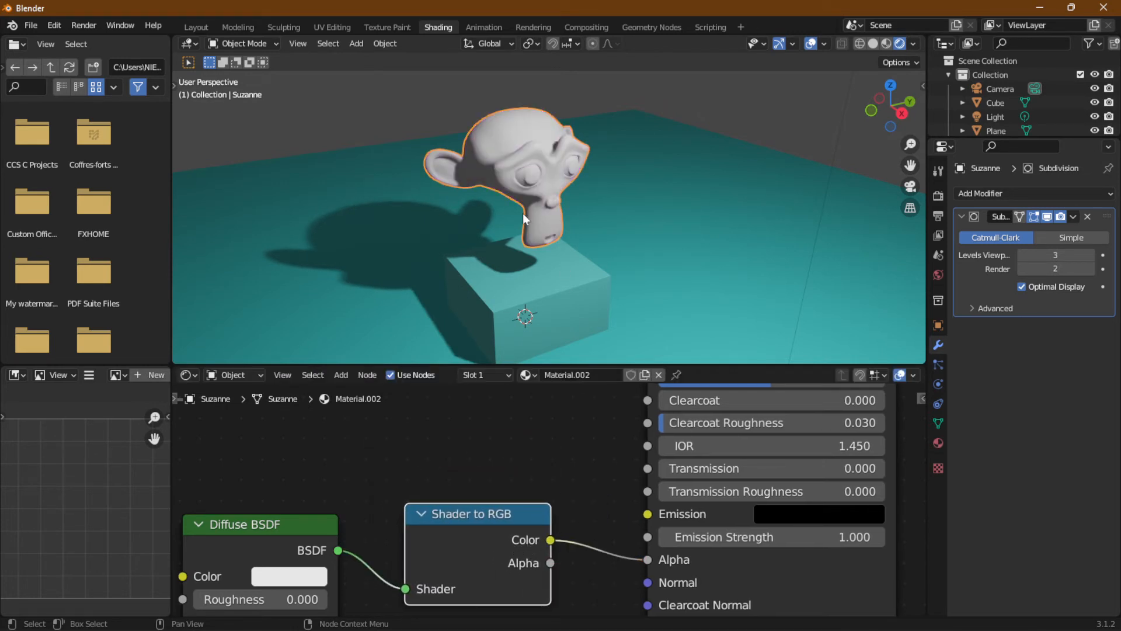
pyautogui.moveTo(527, 542); pyautogui.dragTo(543, 542)
# Set the monkey material's blend mode to Alpha Blend
pyautogui.moveTo(528, 153)
pyautogui.mouseDown(button='middle')
pyautogui.moveTo(555, 308)
pyautogui.moveTo(505, 176)
pyautogui.moveTo(505, 157)
pyautogui.moveTo(519, 159)
pyautogui.mouseUp(button='middle')
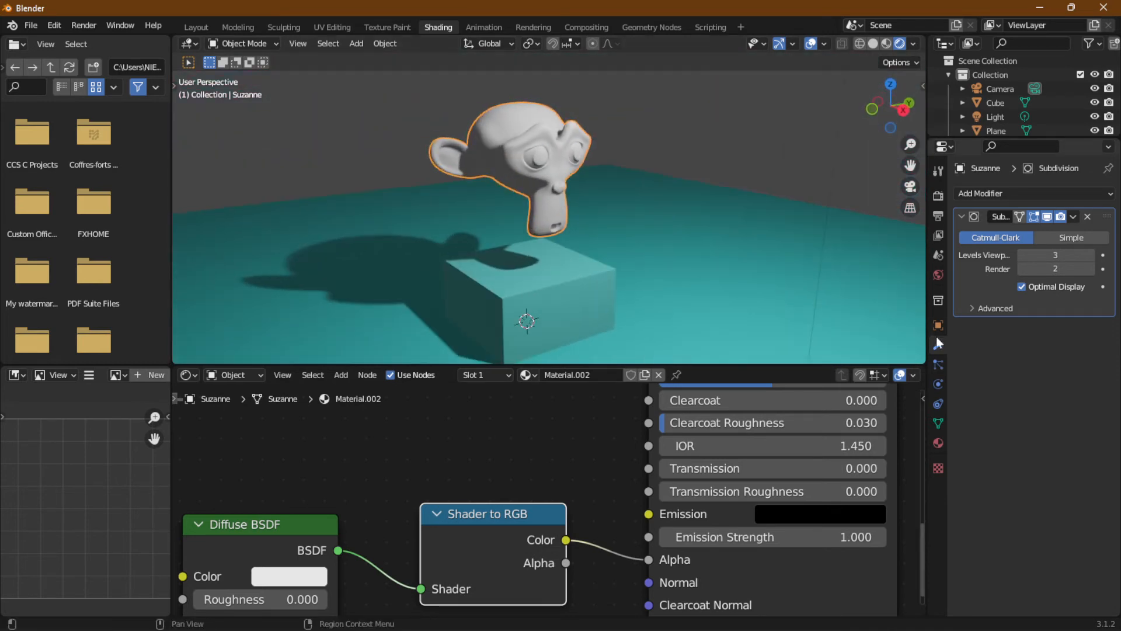
pyautogui.click(937, 442)
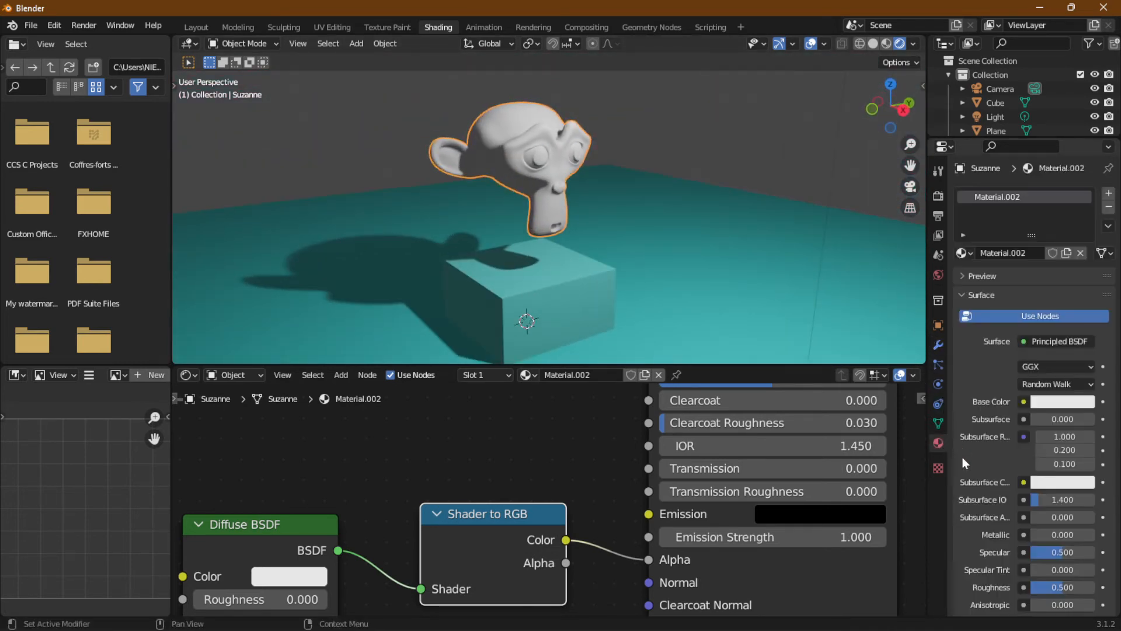
pyautogui.scroll(-15, 963, 458)
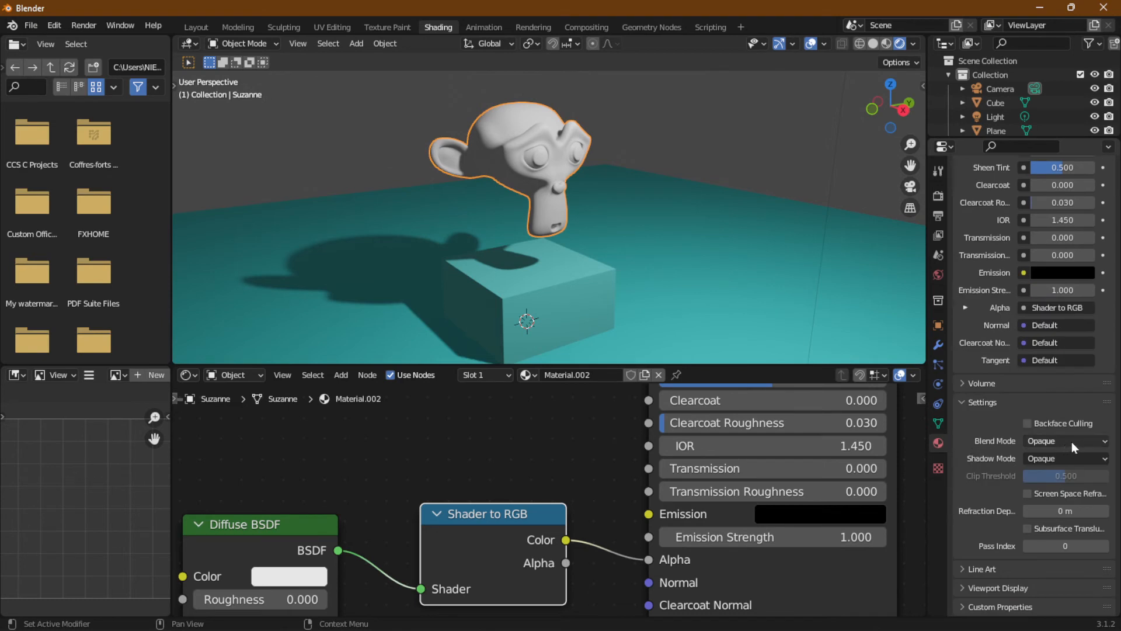
pyautogui.click(1071, 441)
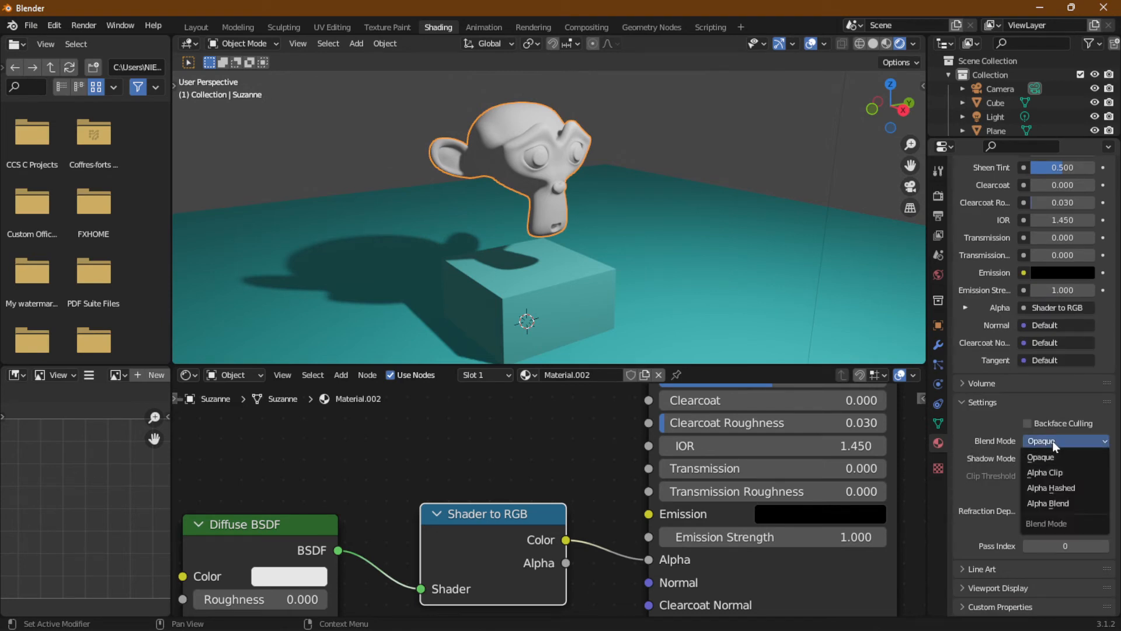
pyautogui.click(1064, 502)
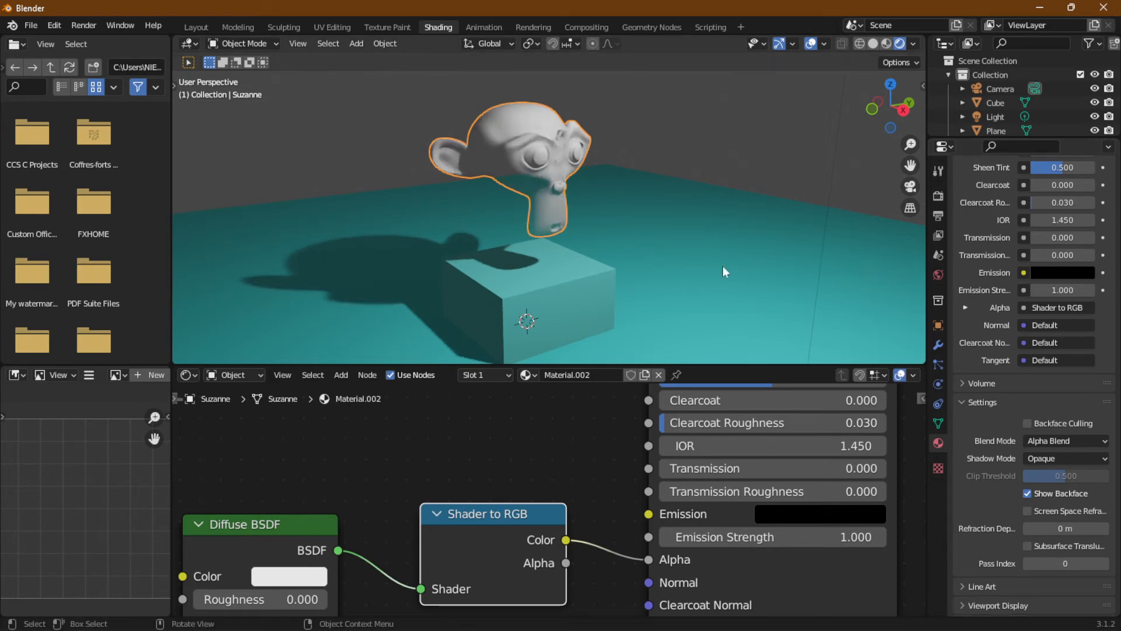
# Deselect the monkey and examine its light-dependent transparency from another angle
pyautogui.scroll(6, 583, 170)
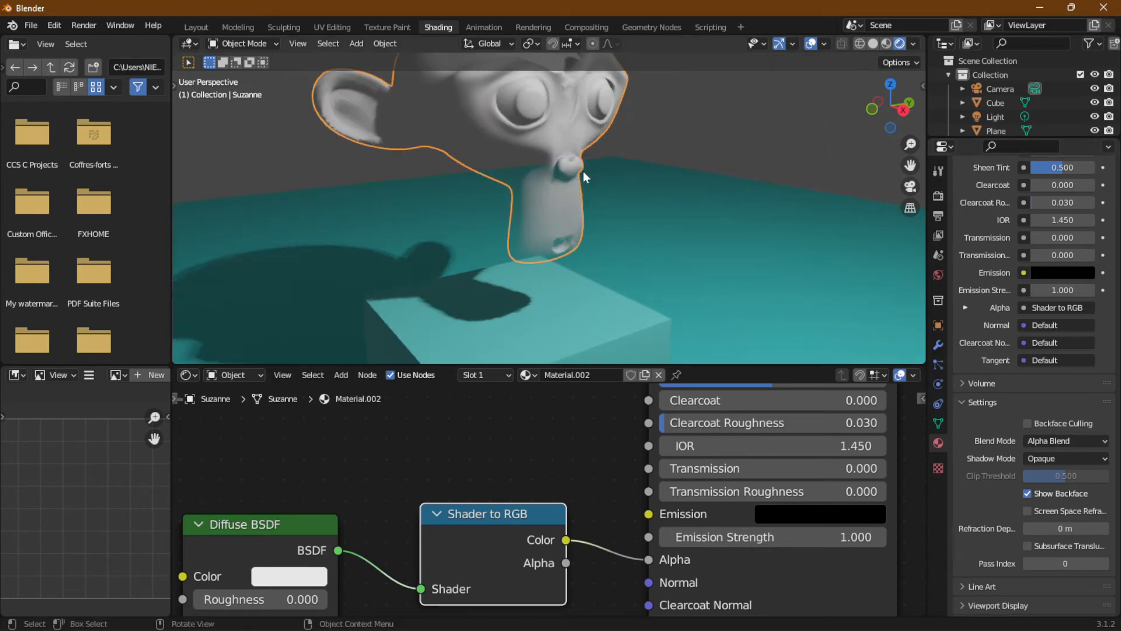
pyautogui.moveTo(583, 171); pyautogui.dragTo(643, 134, button='middle')
pyautogui.scroll(-3, 535, 209)
pyautogui.click(673, 116)
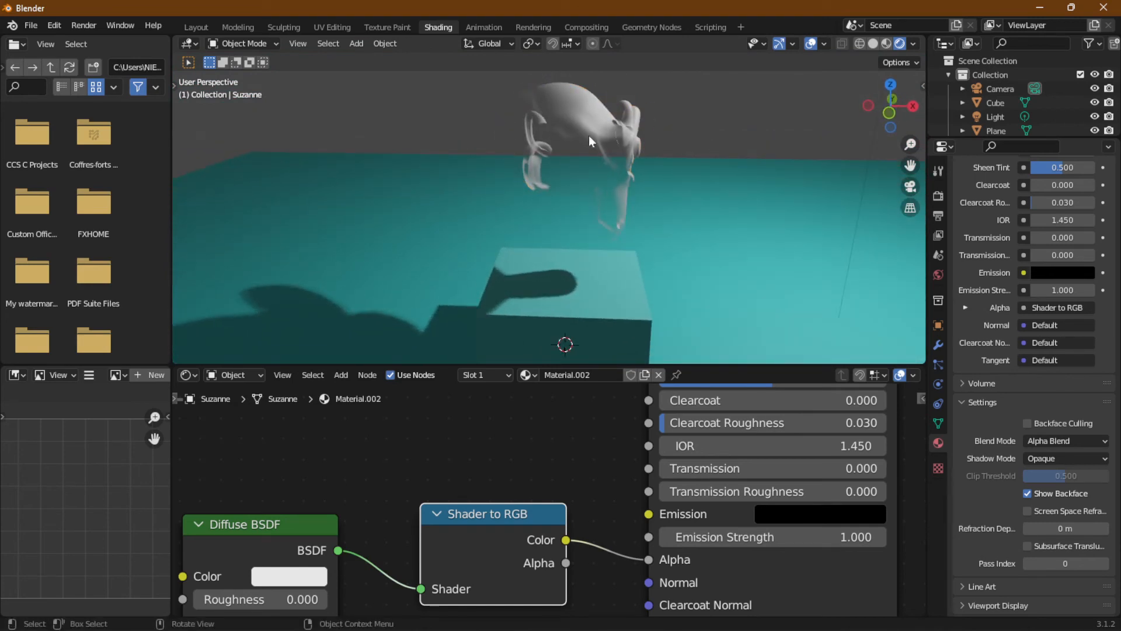
# Set the monkey material's shadow mode to Alpha Hashed
pyautogui.scroll(-4, 420, 273)
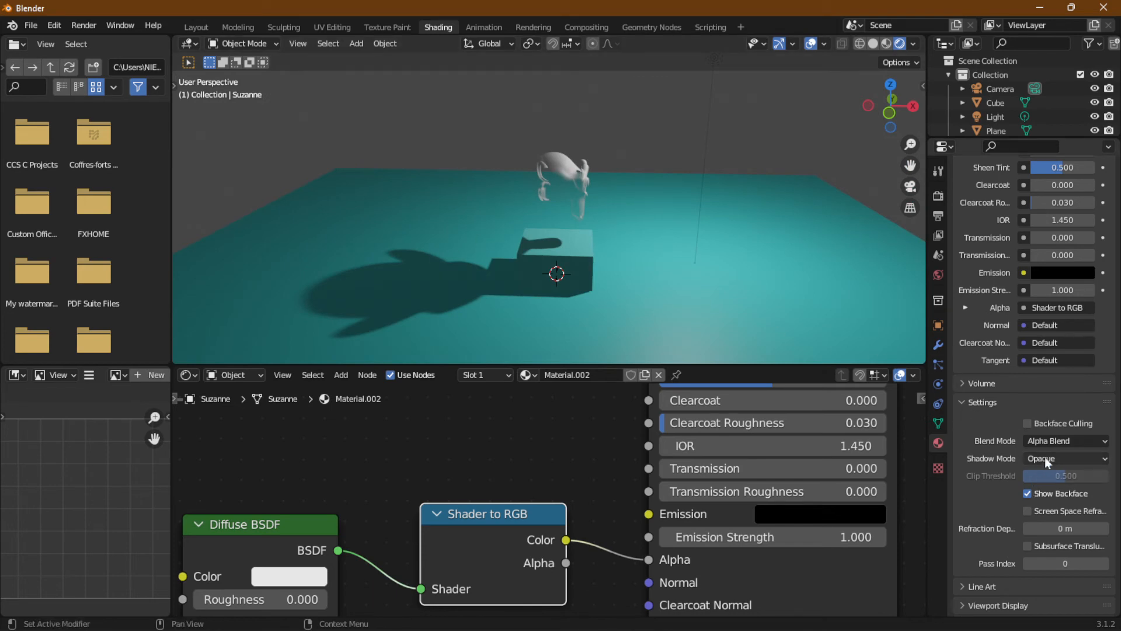
pyautogui.click(1066, 438)
pyautogui.click(1047, 459)
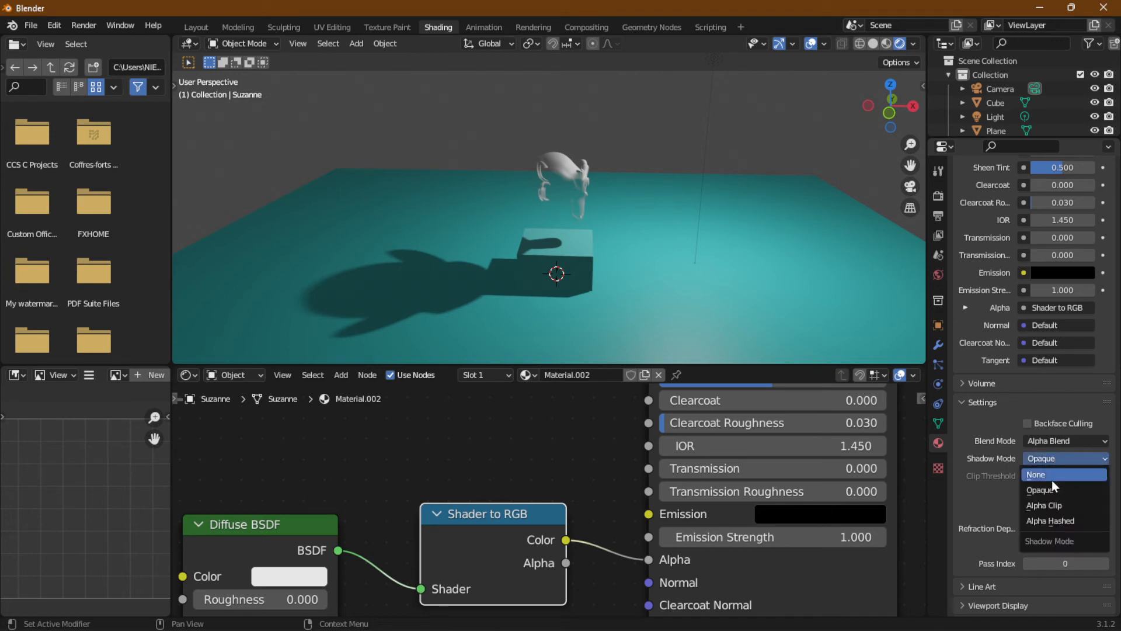
pyautogui.click(1064, 520)
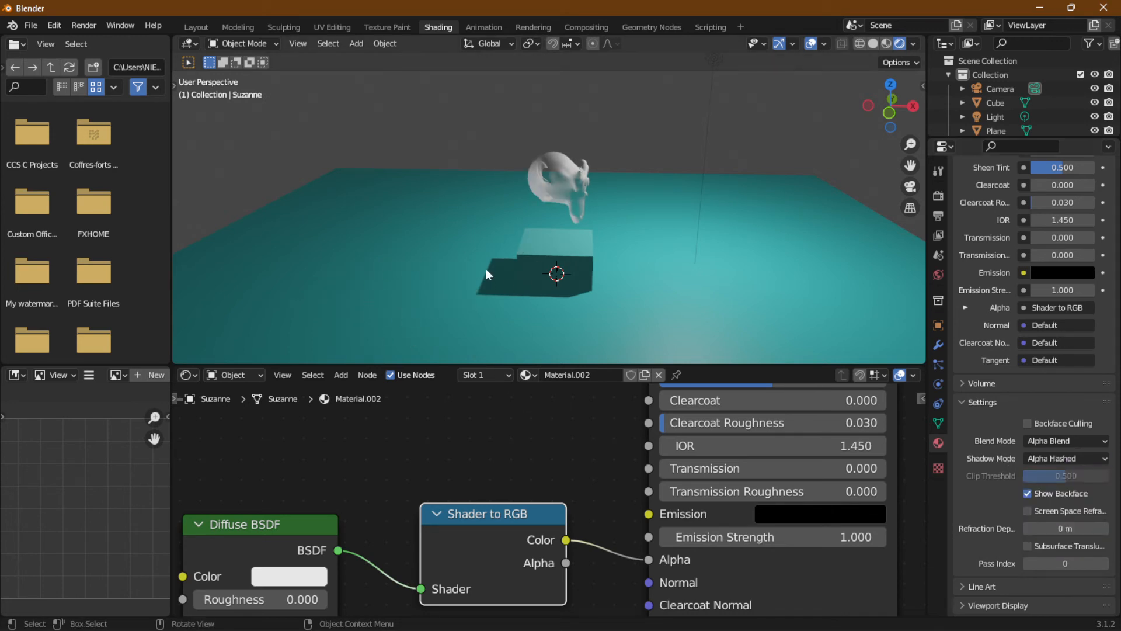
# Check the monkey's transparency up close and enable Backface Culling for its material
pyautogui.scroll(5, 607, 177)
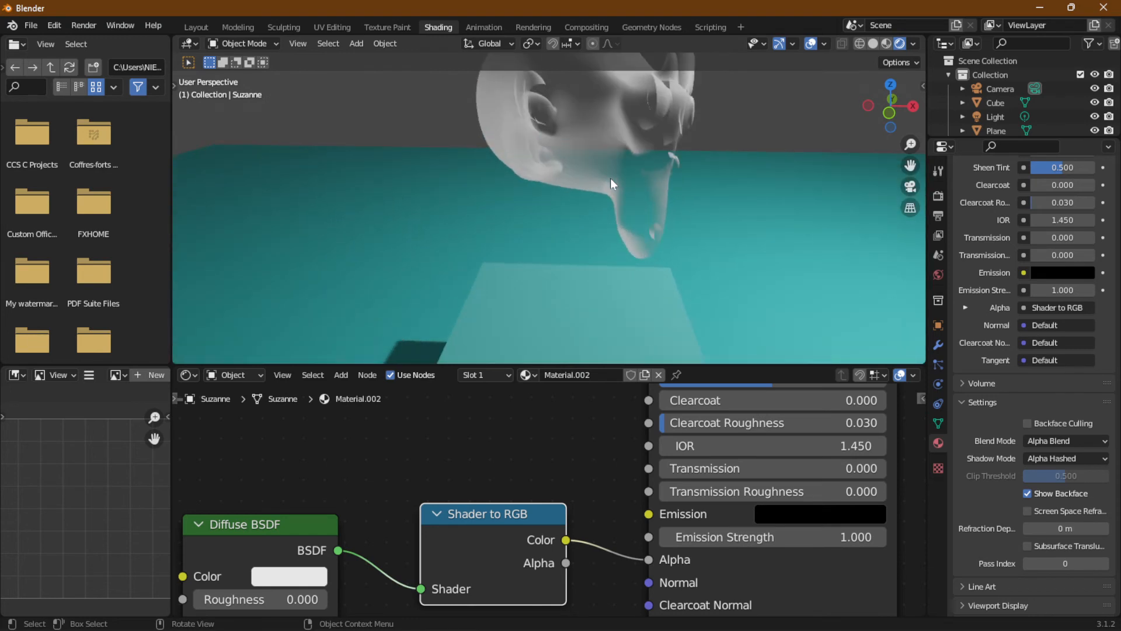
pyautogui.moveTo(611, 178); pyautogui.dragTo(646, 86, button='middle')
pyautogui.scroll(-5, 587, 123)
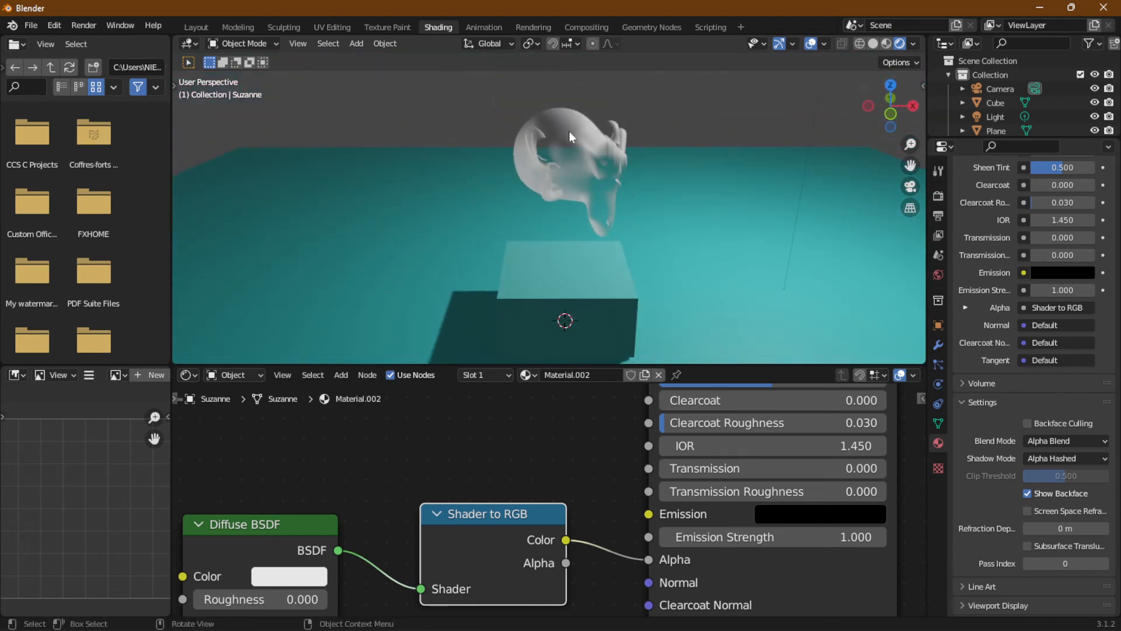
pyautogui.scroll(6, 569, 131)
pyautogui.moveTo(617, 135)
pyautogui.mouseDown(button='middle')
pyautogui.moveTo(708, 186)
pyautogui.moveTo(618, 166)
pyautogui.moveTo(608, 137)
pyautogui.mouseUp(button='middle')
pyautogui.scroll(-4, 609, 138)
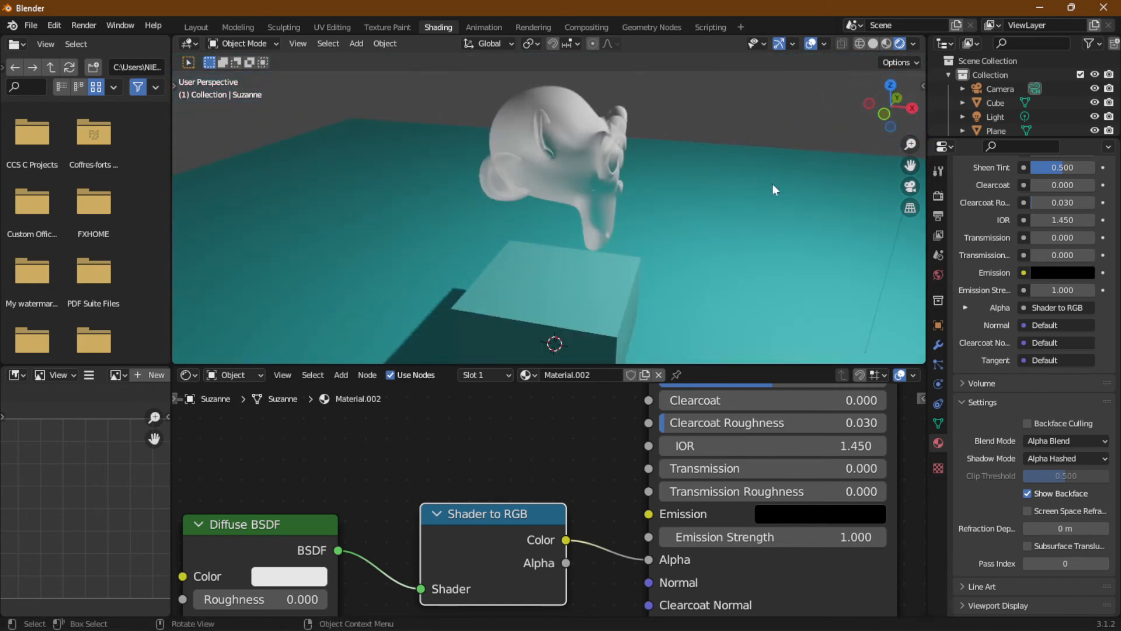
pyautogui.click(1028, 425)
pyautogui.moveTo(660, 184); pyautogui.dragTo(646, 164, button='middle')
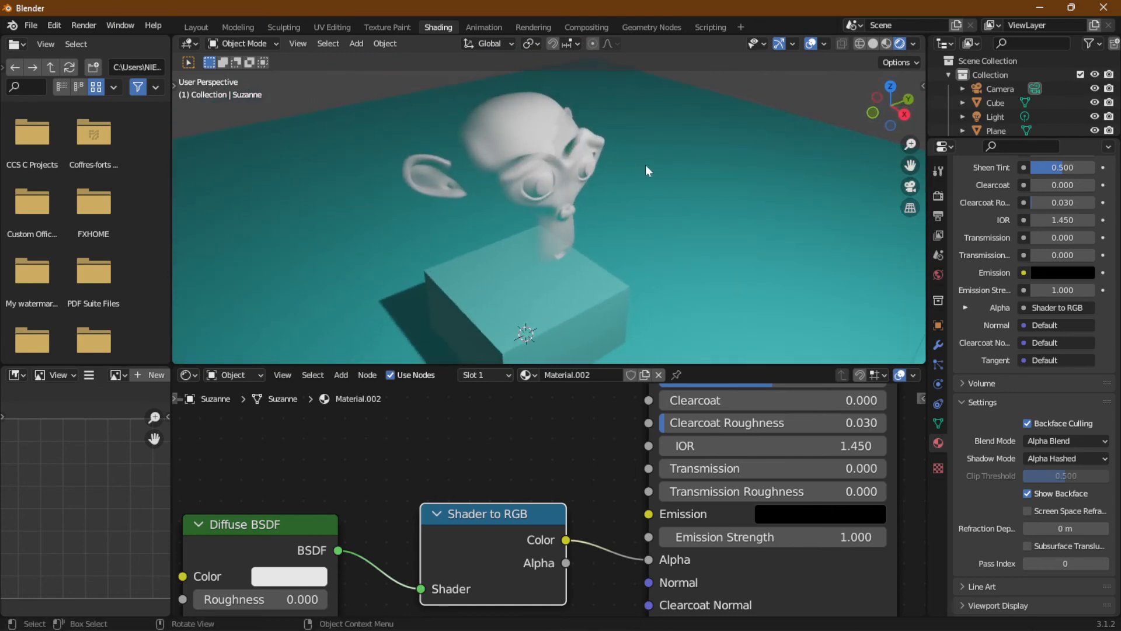
# Delete the unconnected Shader to RGB node beside the upper part of the Principled BSDF
pyautogui.moveTo(574, 443); pyautogui.dragTo(470, 463, button='middle')
pyautogui.scroll(-15, 487, 450)
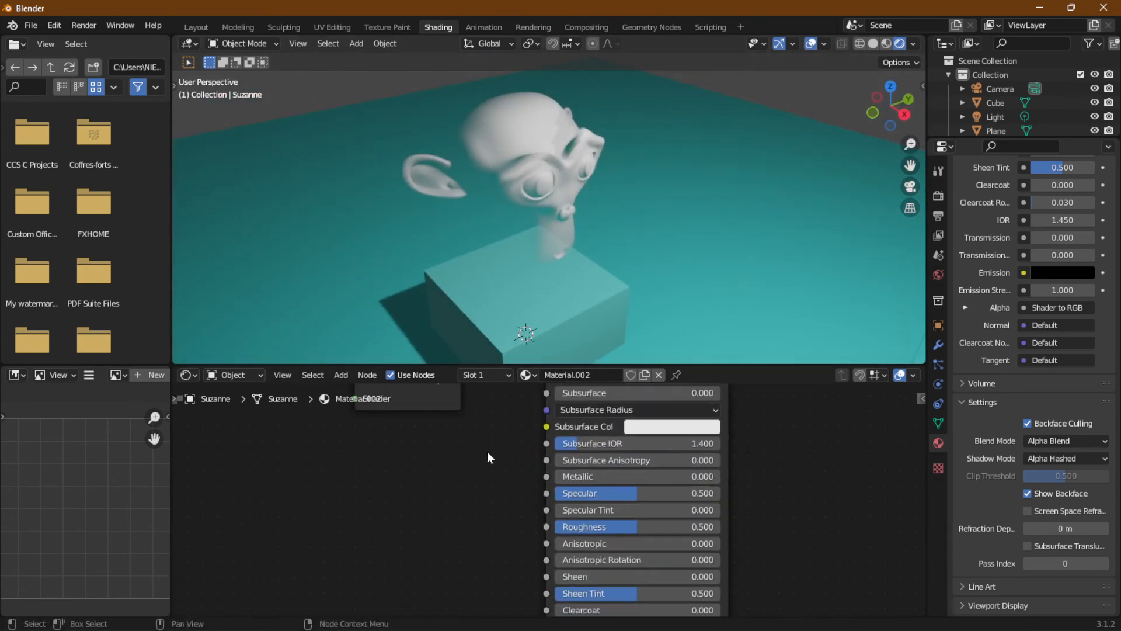
pyautogui.click(485, 430)
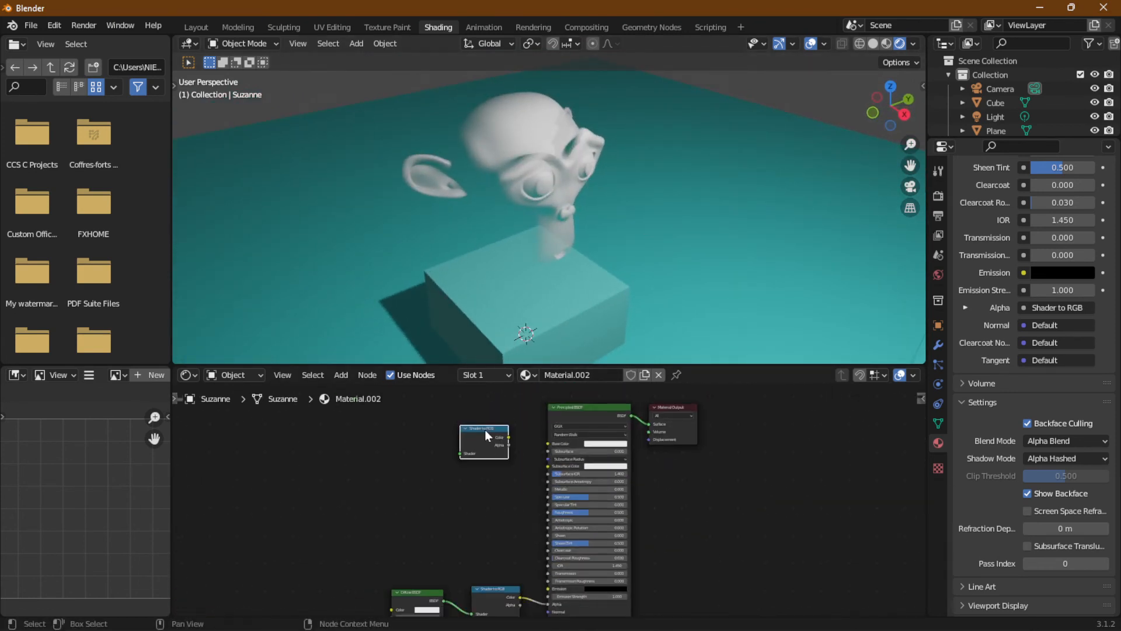
# Set the Principled BSDF's Base Color to yellow and view the monkey from the front
pyautogui.scroll(10, 527, 427)
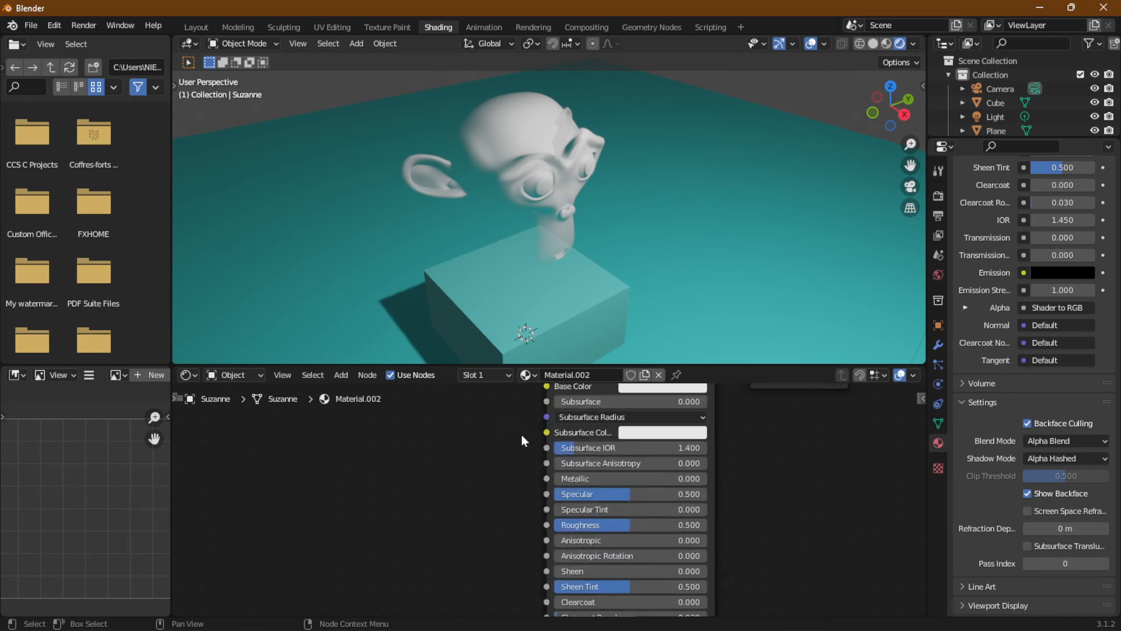
pyautogui.moveTo(488, 451); pyautogui.dragTo(372, 582, button='middle')
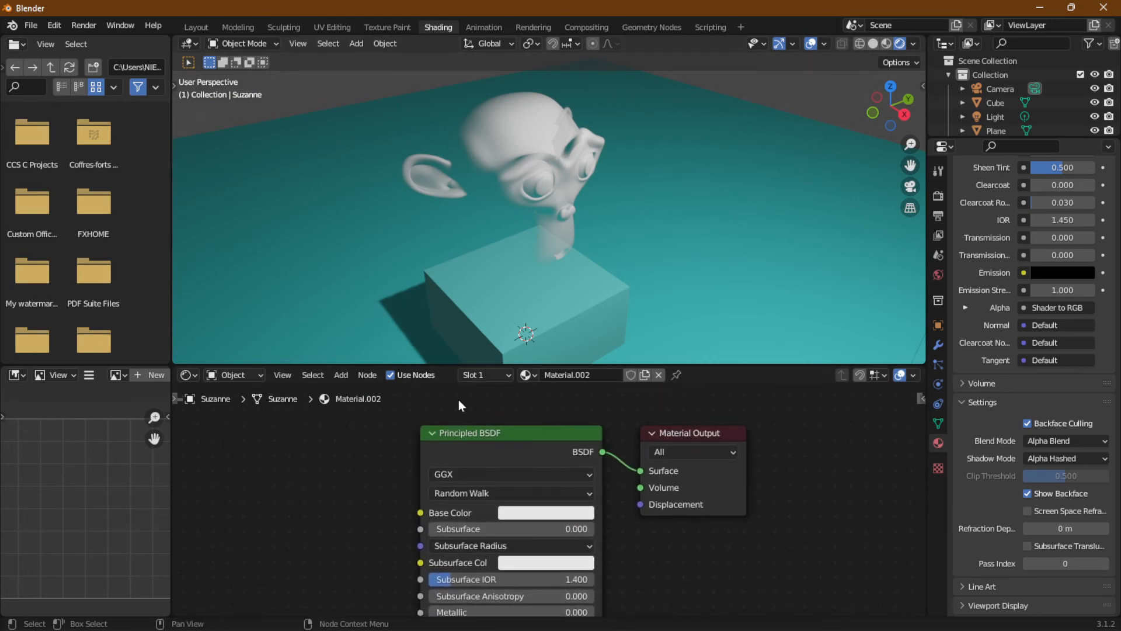
pyautogui.click(540, 514)
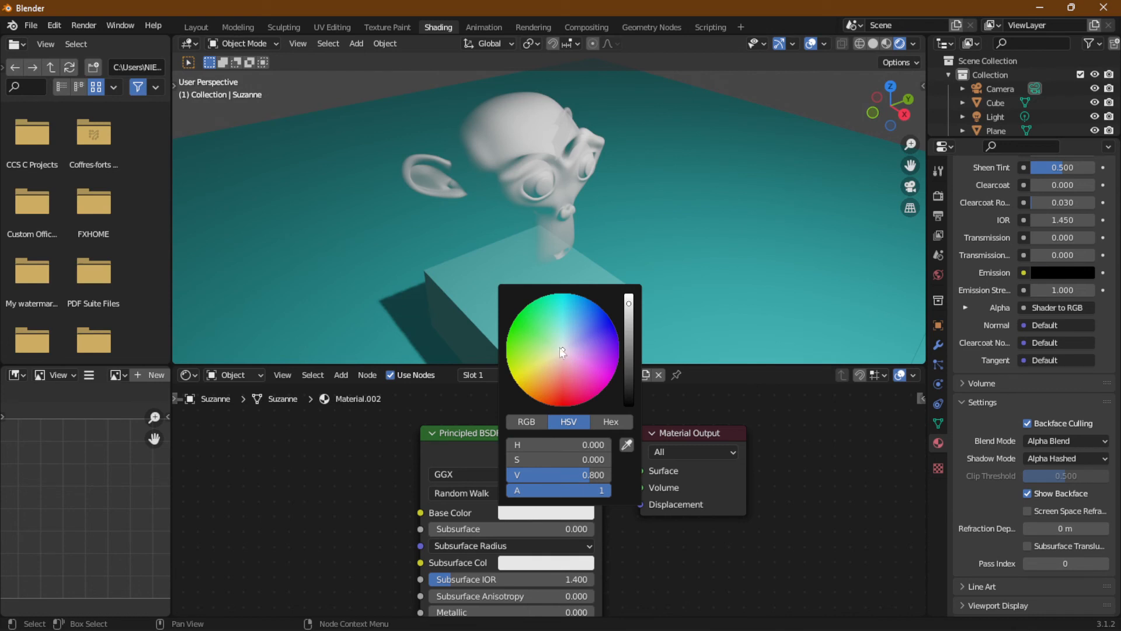
pyautogui.moveTo(559, 347); pyautogui.dragTo(552, 383)
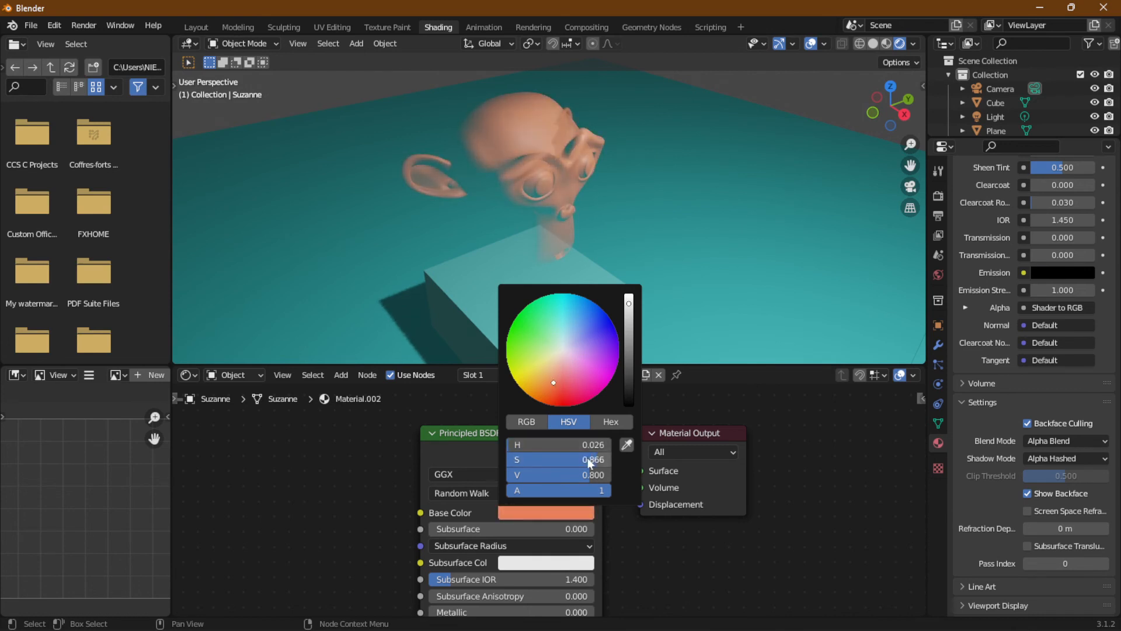
pyautogui.moveTo(538, 445)
pyautogui.mouseDown()
pyautogui.moveTo(595, 445)
pyautogui.moveTo(523, 444)
pyautogui.moveTo(605, 445)
pyautogui.moveTo(521, 445)
pyautogui.mouseUp()
pyautogui.moveTo(488, 146); pyautogui.dragTo(344, 115, button='middle')
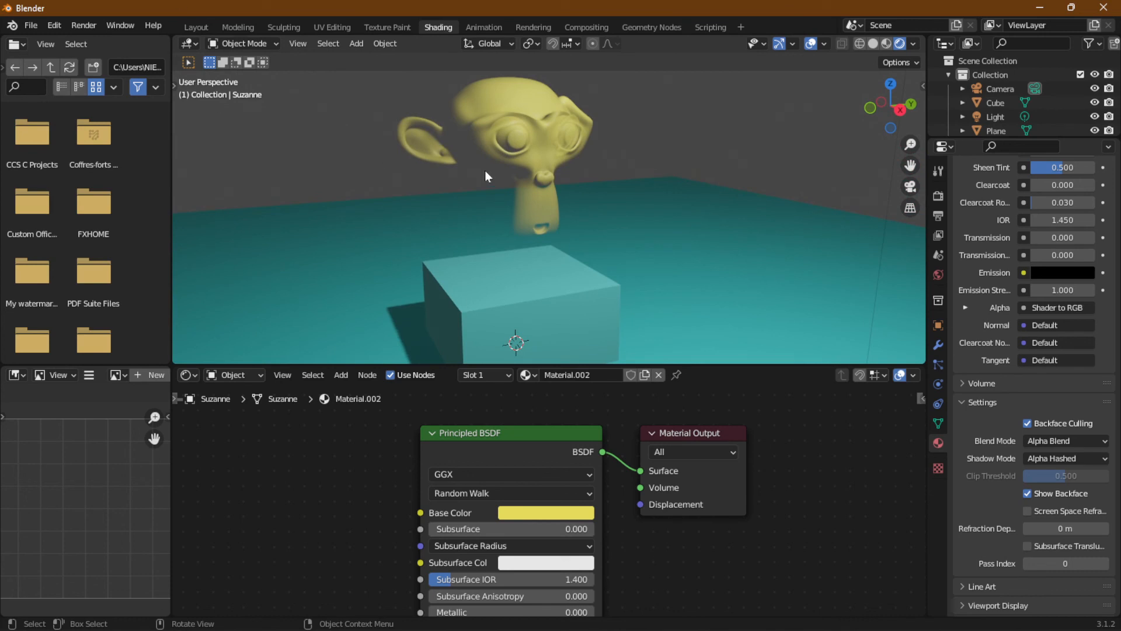
pyautogui.click(343, 375)
pyautogui.moveTo(357, 467)
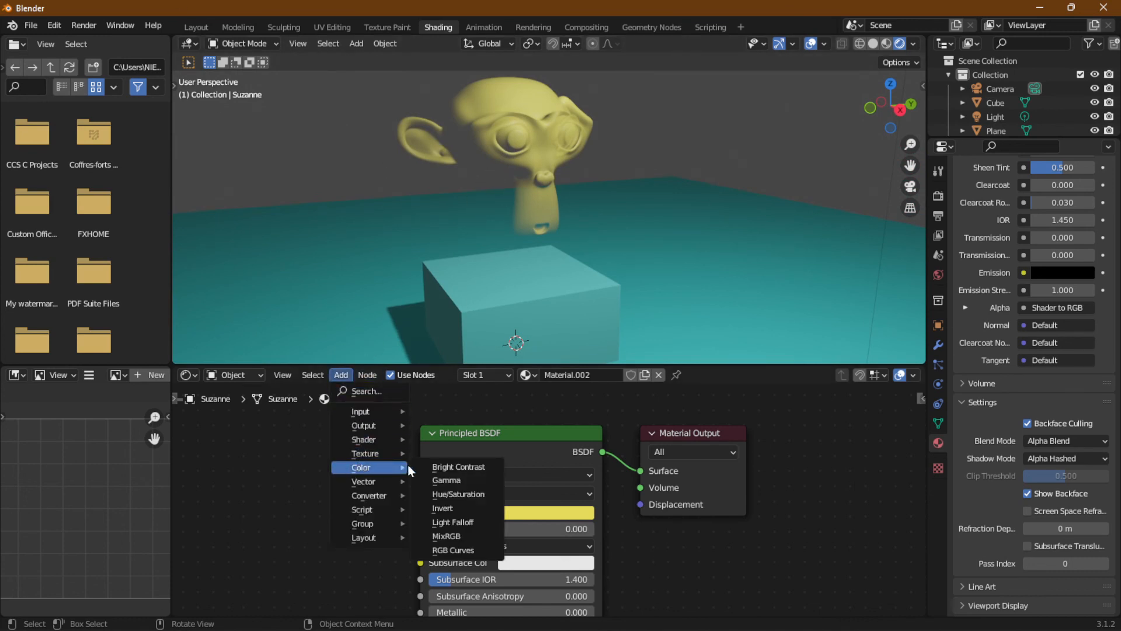
pyautogui.moveTo(361, 501)
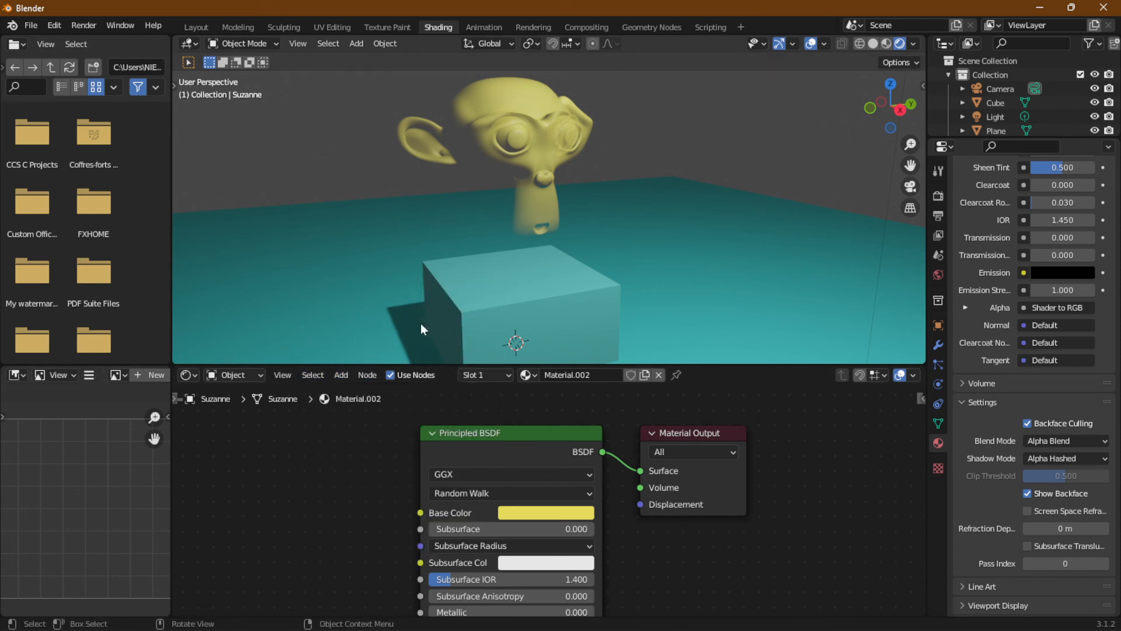
# Start adding another node to the monkey's material
pyautogui.click(340, 375)
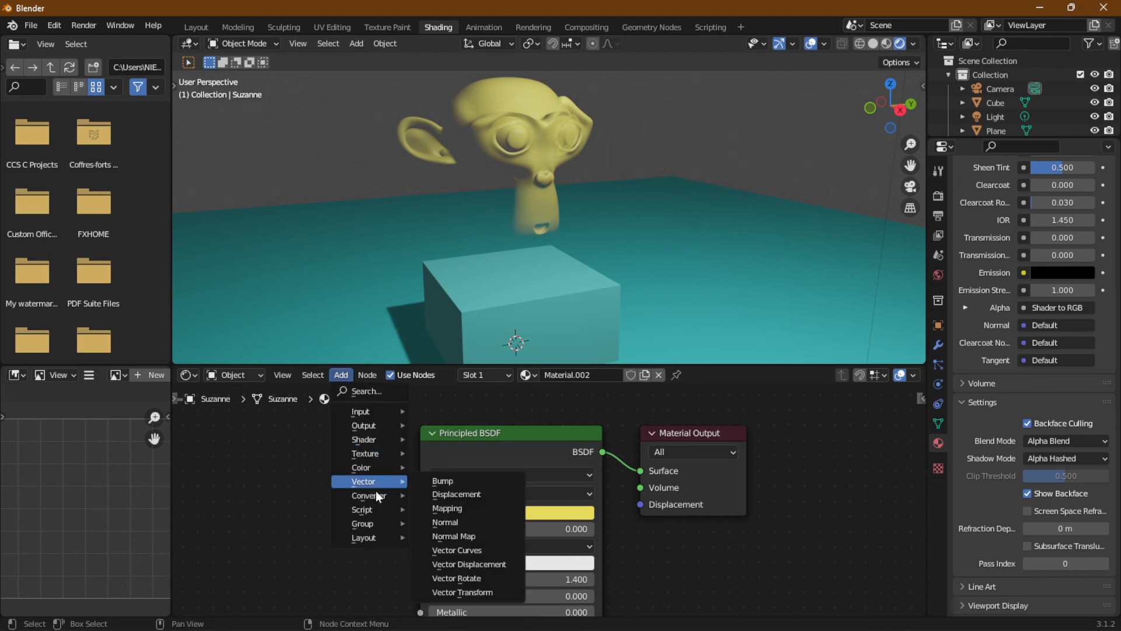